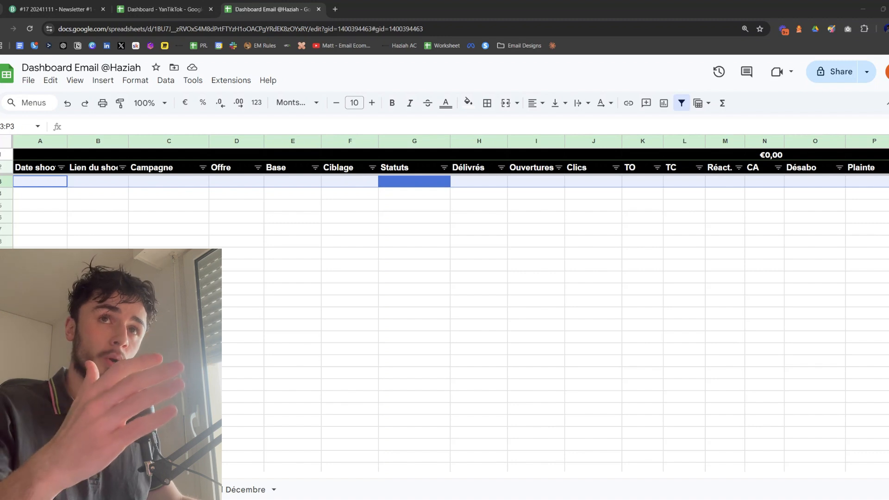
Switch to the Brevo campaign report and review the delivered count, estimated opens, open rate, click-through rate and unsubscribe rate
click(113, 218)
click(57, 187)
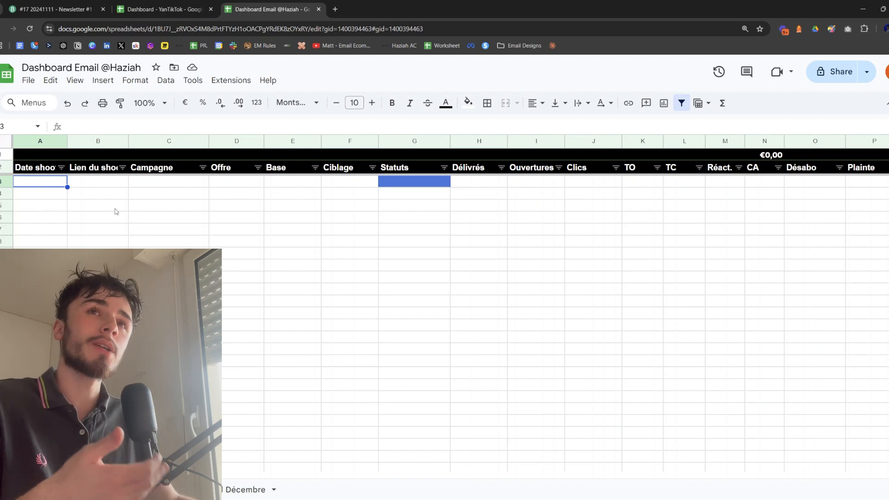
click(66, 3)
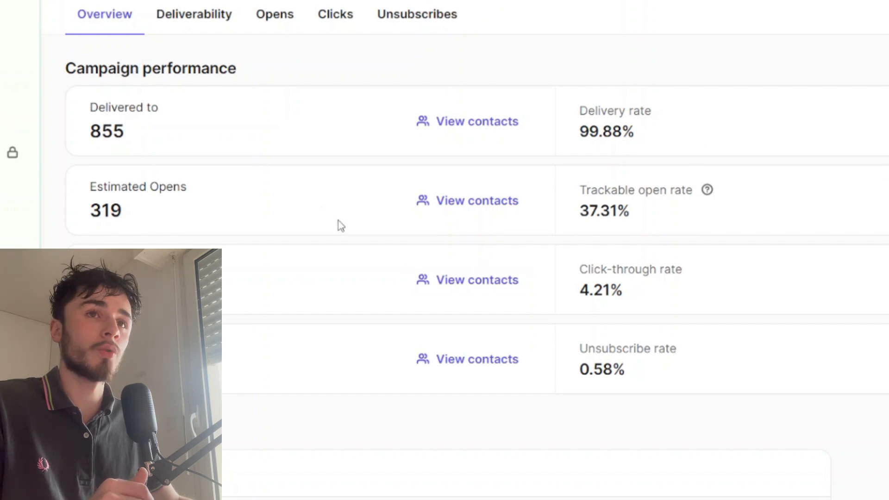
drag(90, 132, 137, 137)
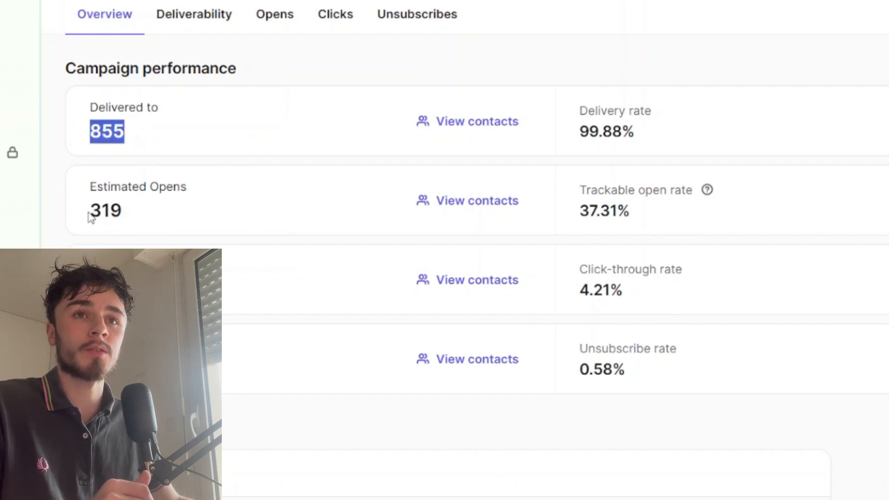
drag(89, 212, 135, 211)
drag(632, 212, 582, 219)
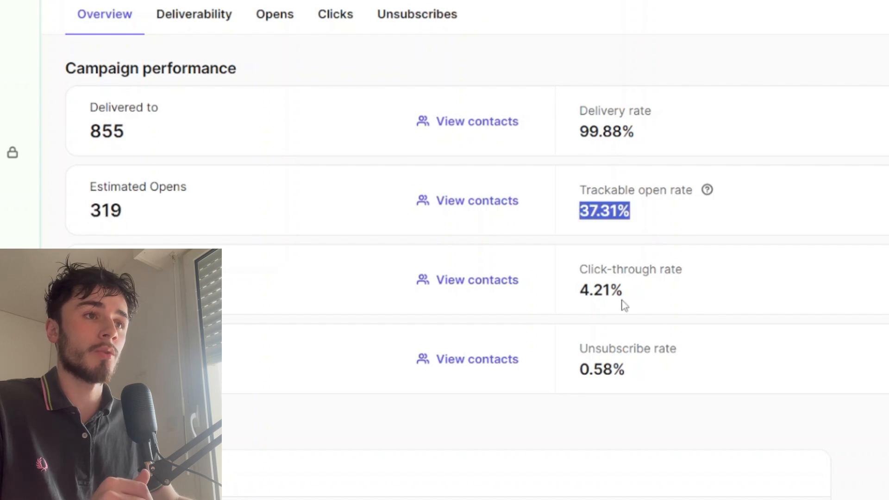
drag(624, 301, 582, 290)
drag(637, 376, 581, 374)
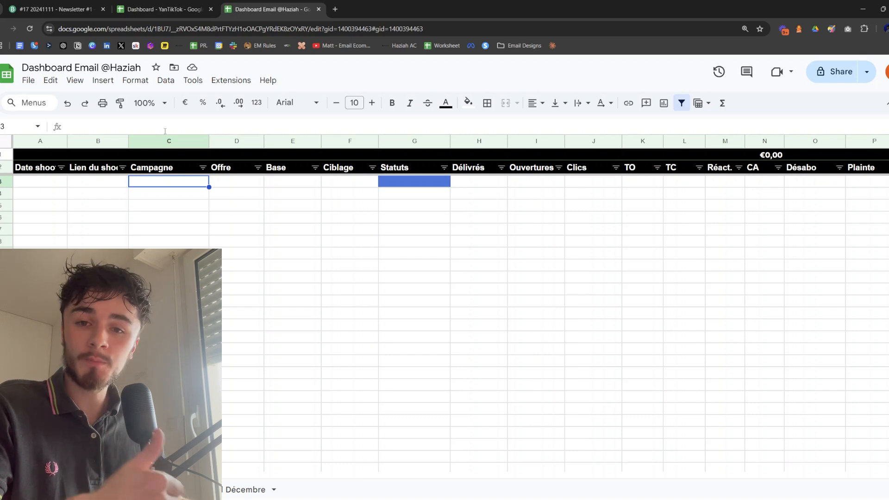
Set the shoot date in the first empty row of the email dashboard sheet to Monday 11/11/24
click(48, 184)
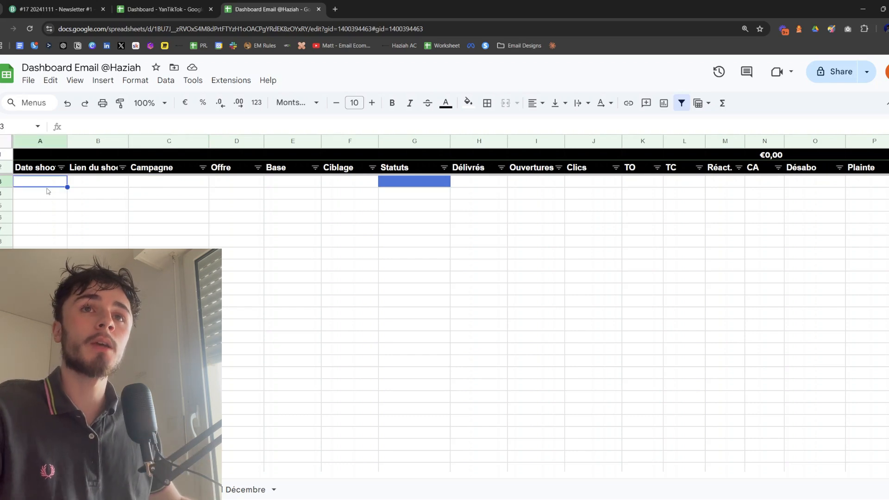
text(1)
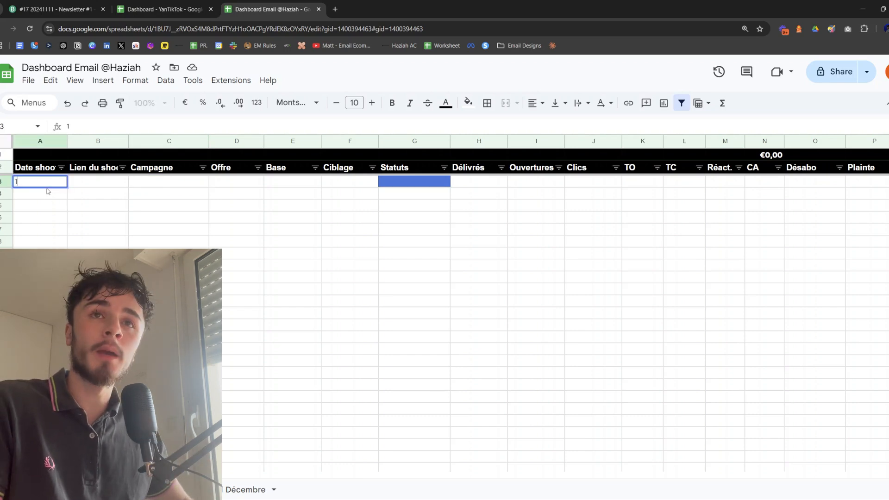
key(BackSpace)
click(47, 189)
key(Up)
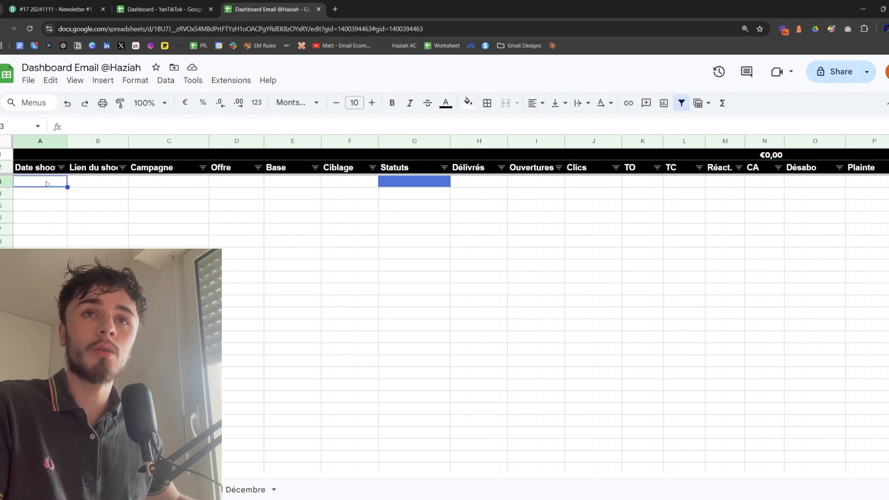
key(Return)
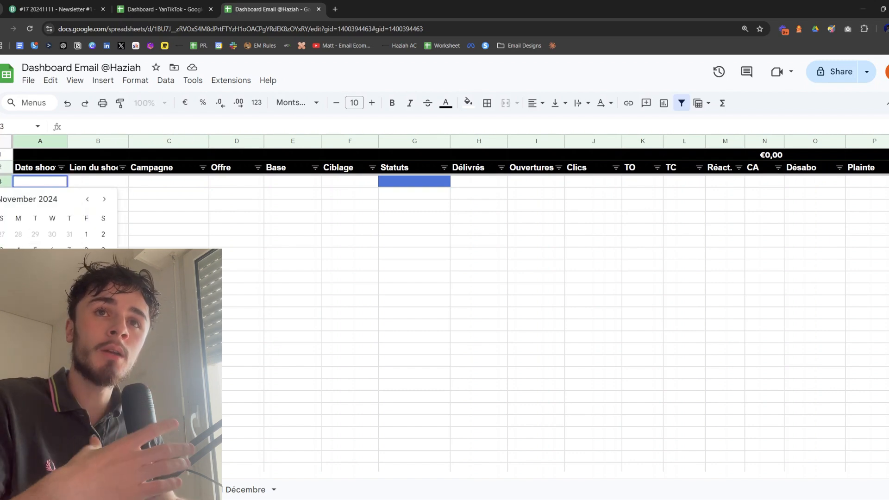
click(18, 267)
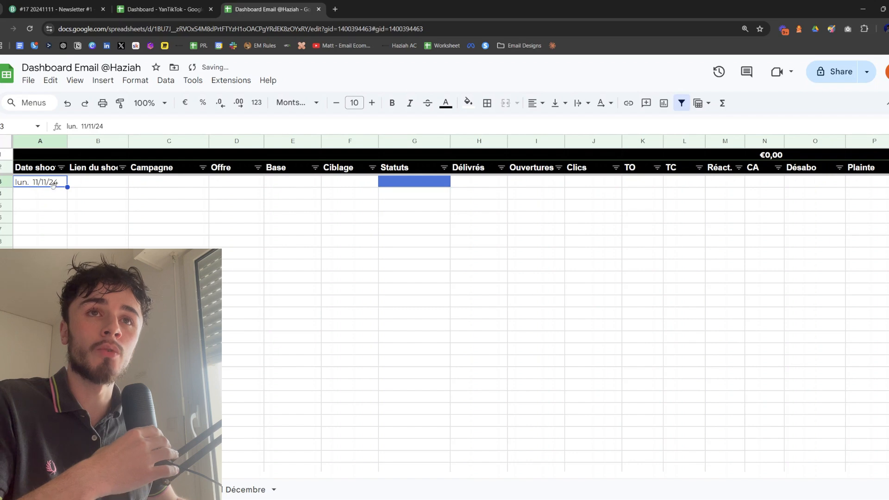
Copy the Brevo campaign report's URL into the shoot link cell of the 11/11/24 row in the dashboard sheet
click(94, 186)
click(95, 5)
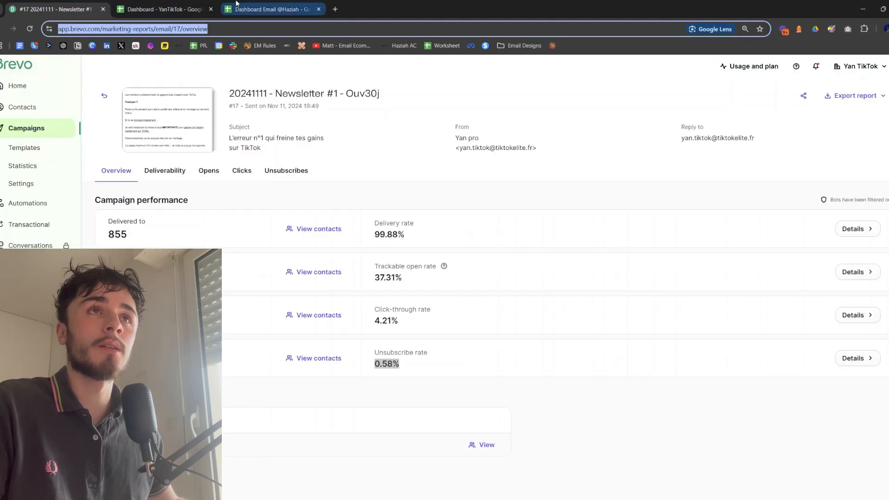
click(237, 5)
text(https://app.brevo.com/marketing-reports/email/17/overview)
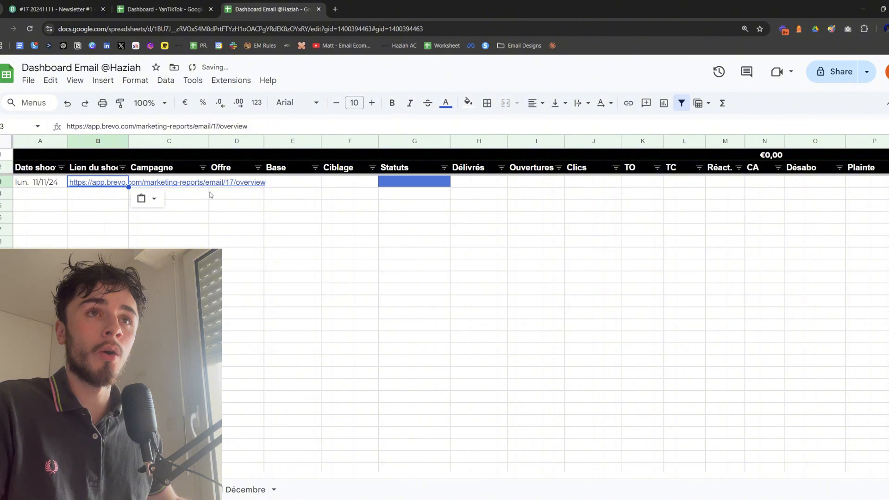
click(162, 229)
Enter "Newsletter #1" as the Campagne value in the 11/11/24 row
click(197, 177)
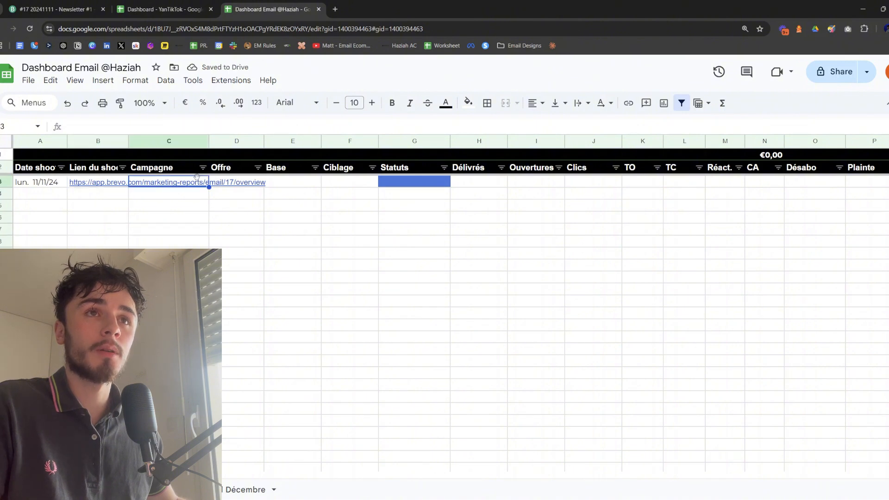
double_click(199, 179)
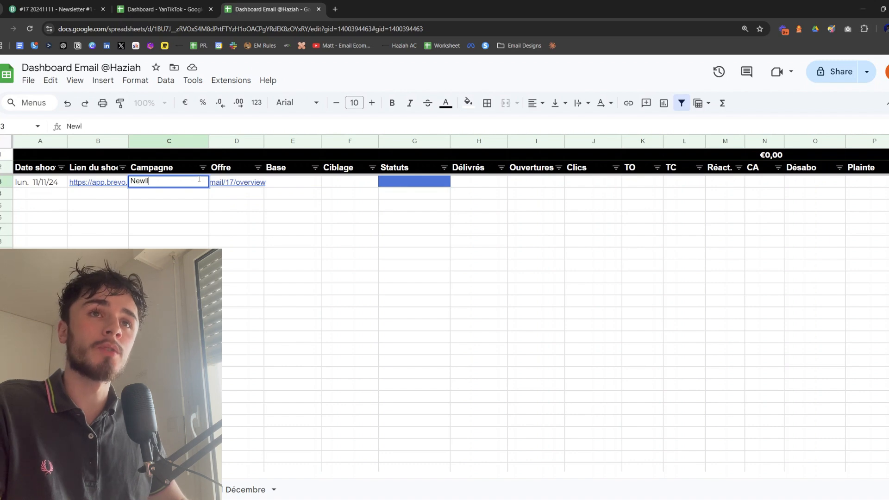
text(Newsletter #1)
key(Return)
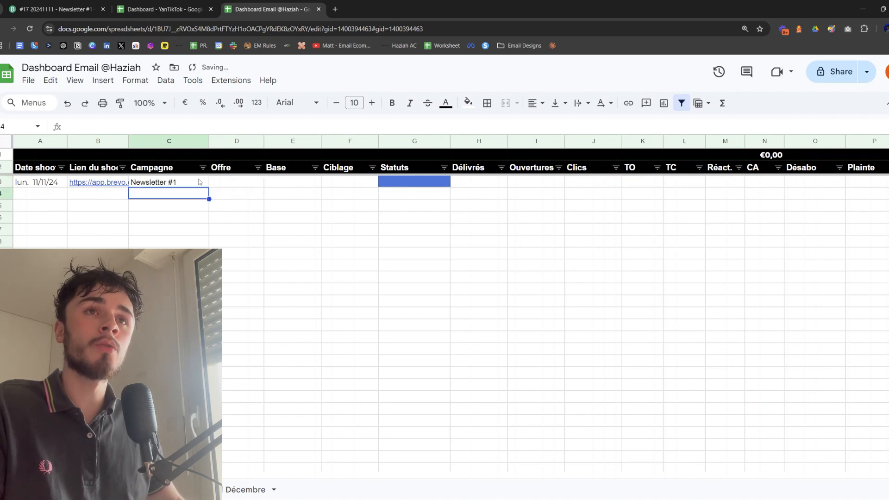
key(Up)
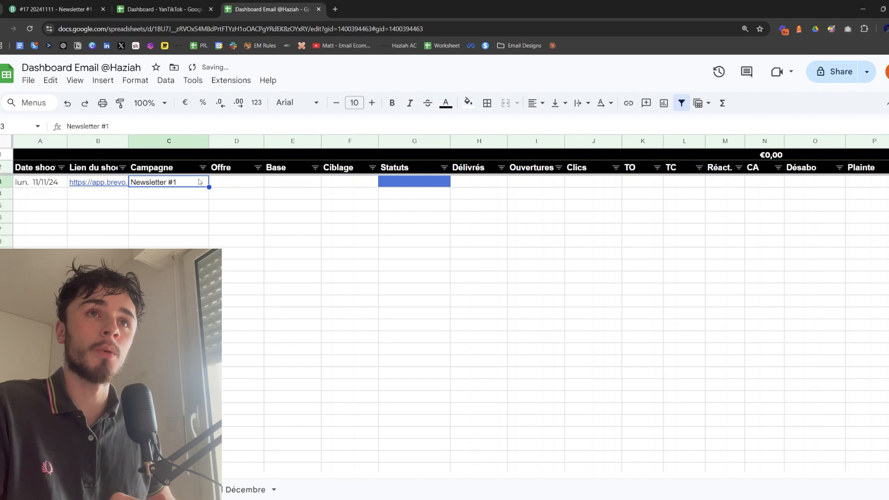
Enter "Complement ARO" as the Offre for Newsletter #1 and widen the Offre column to fit the text
key(Right)
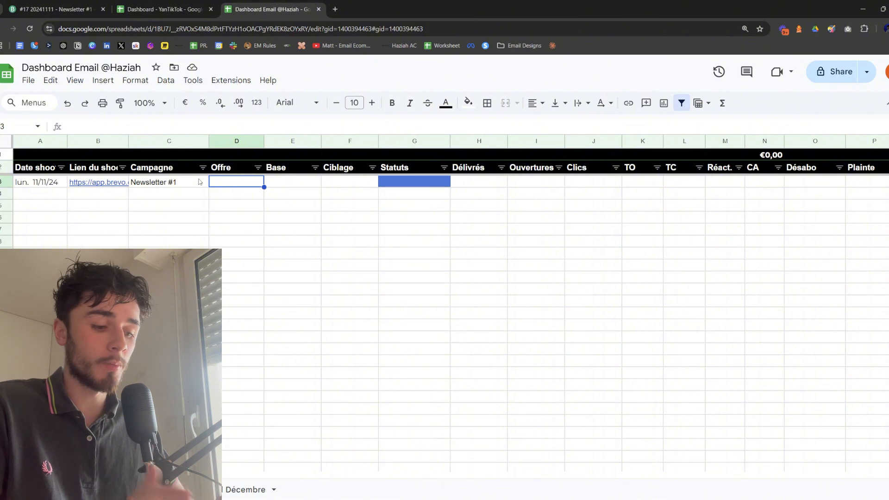
text(Complement)
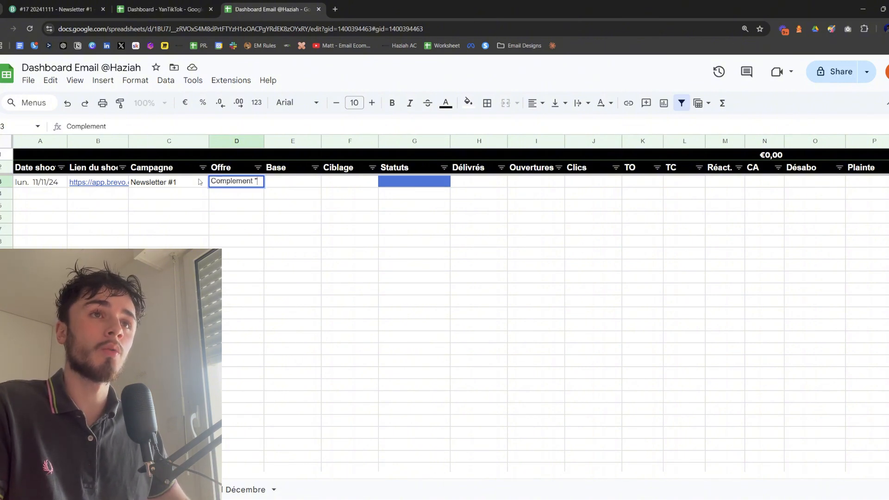
text( ARO)
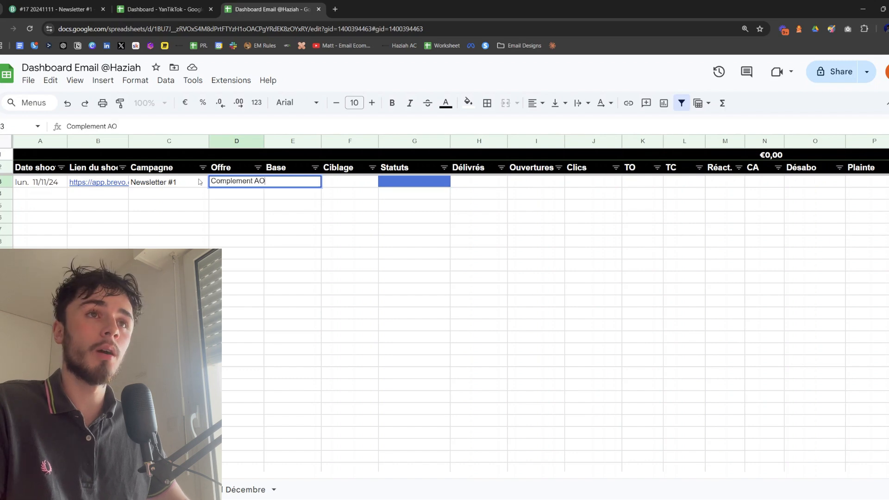
key(Return)
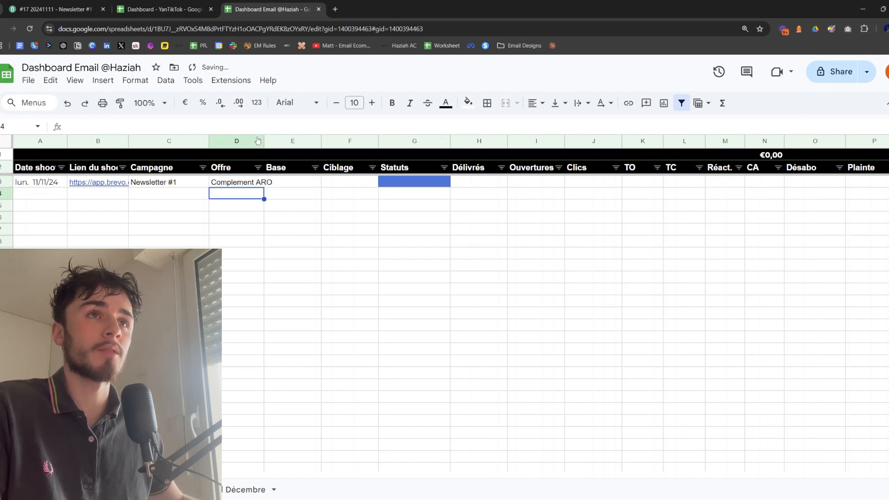
drag(264, 141, 280, 140)
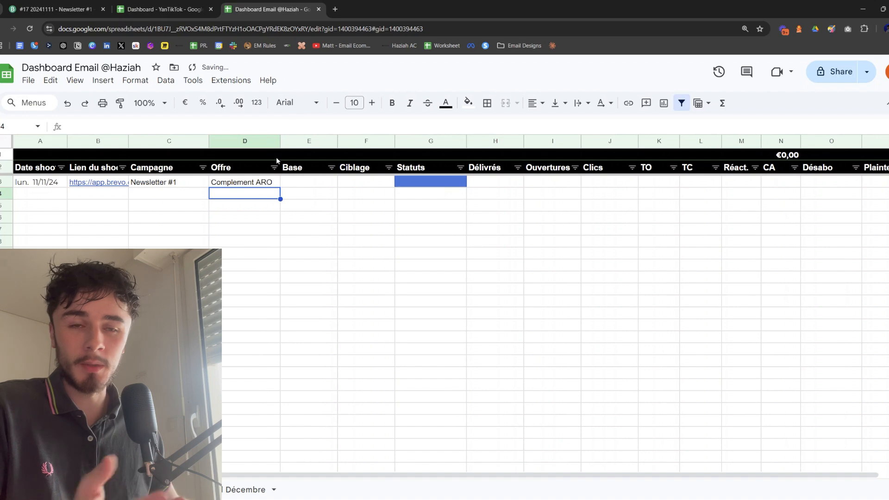
Fill in the Newsletter #1 row with "Base" under Base and "ouv-30j" under Ciblage
click(326, 182)
text(Base)
key(Tab)
text(ouv-30)
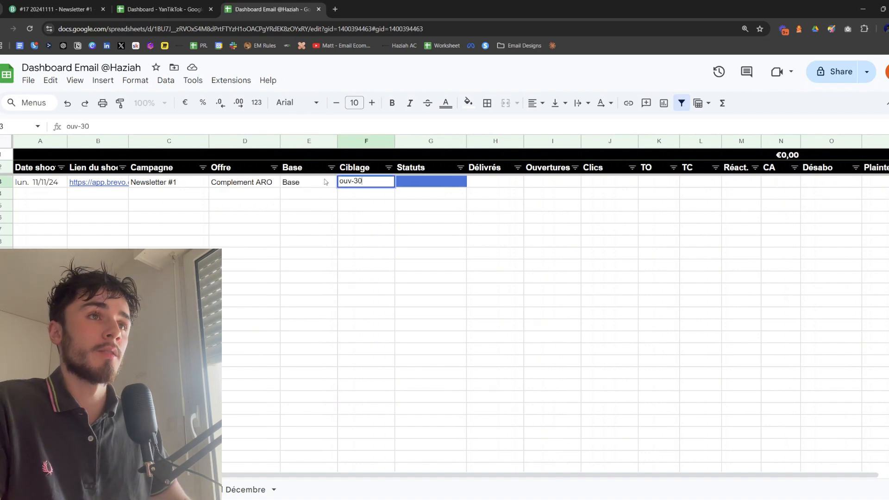
key(Tab)
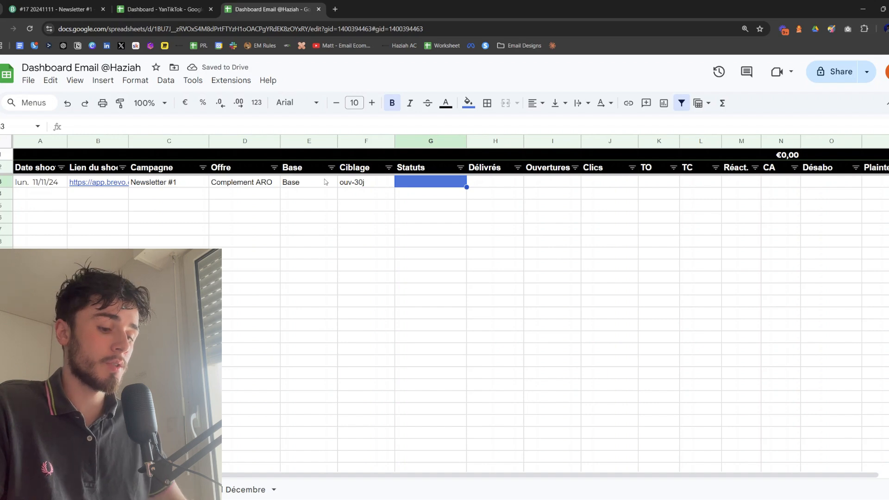
Enter the status "Envoi en cours" in the Statuts cell of the Newsletter #1 row
text(Envoie )
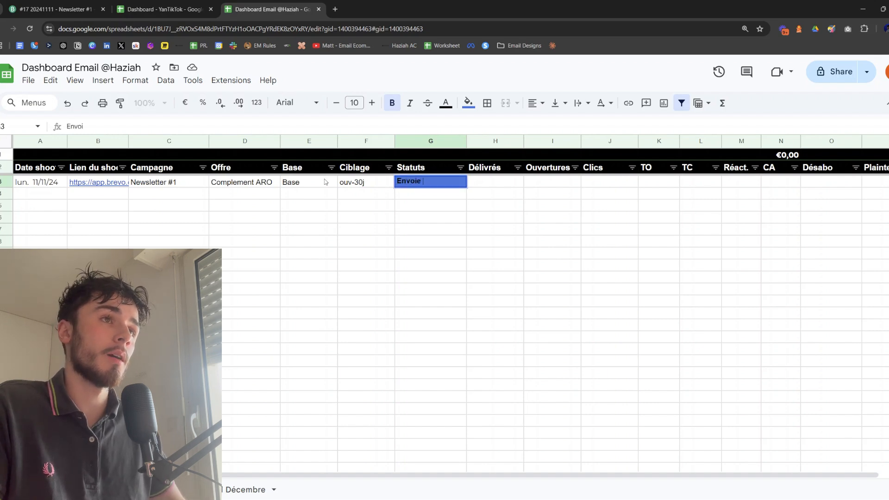
text(en cours)
key(Left)
key(Right)
key(Return)
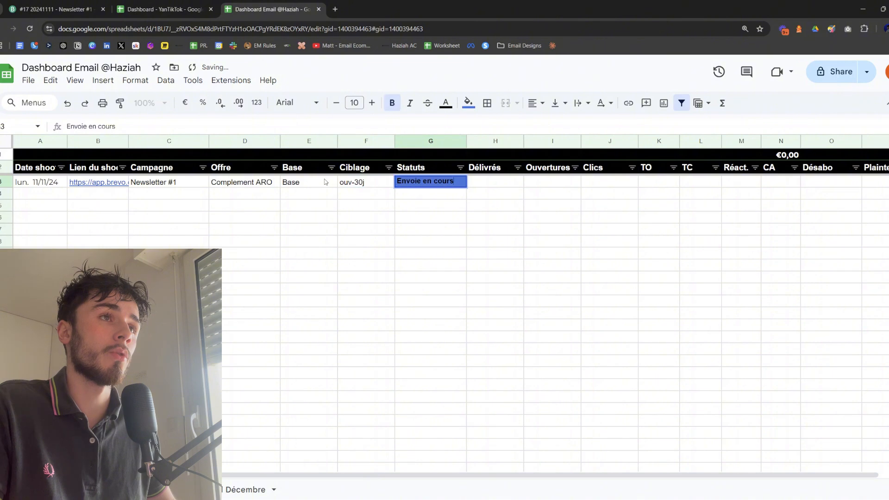
key(BackSpace)
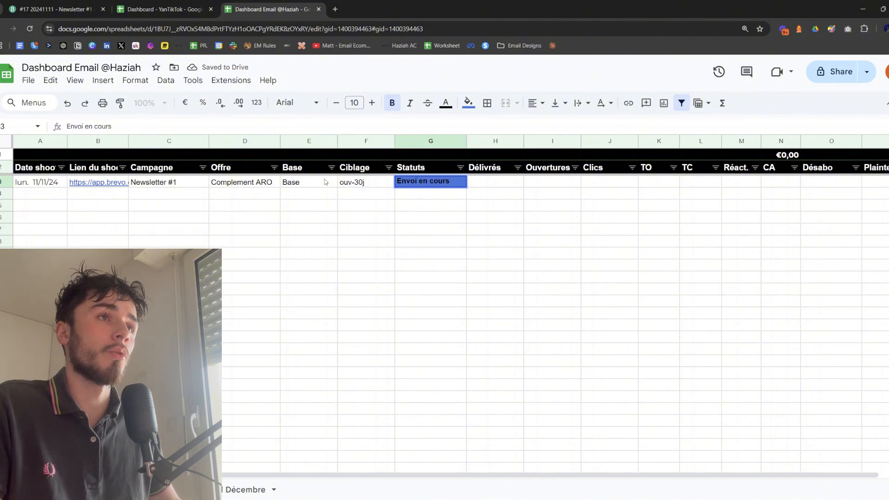
key(Return)
Add the statuses "Programmé" and "Envoi terminé" in the two Statuts cells below "Envoi en cours"
text(Programmé)
key(Return)
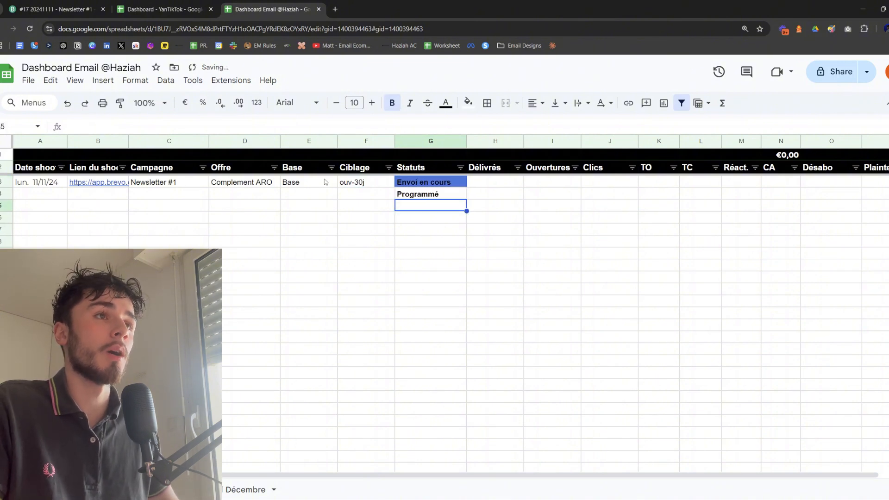
text(Envoie)
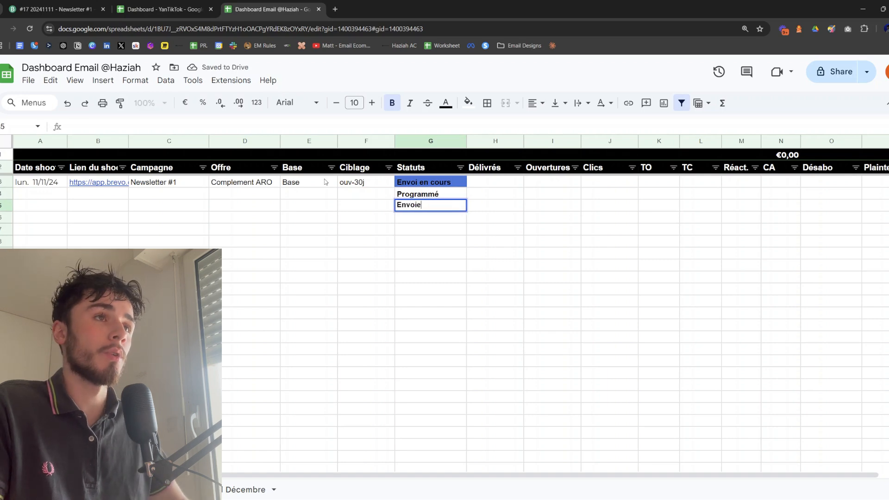
key(BackSpace)
text(terminé)
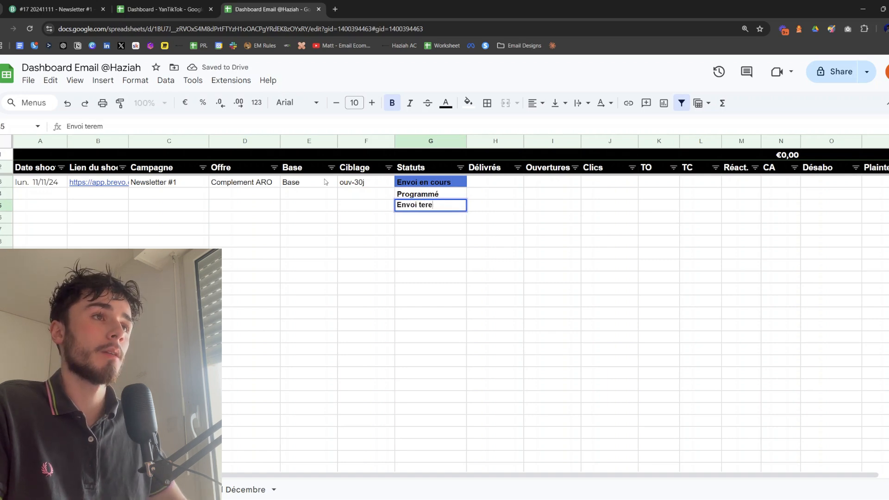
key(Return)
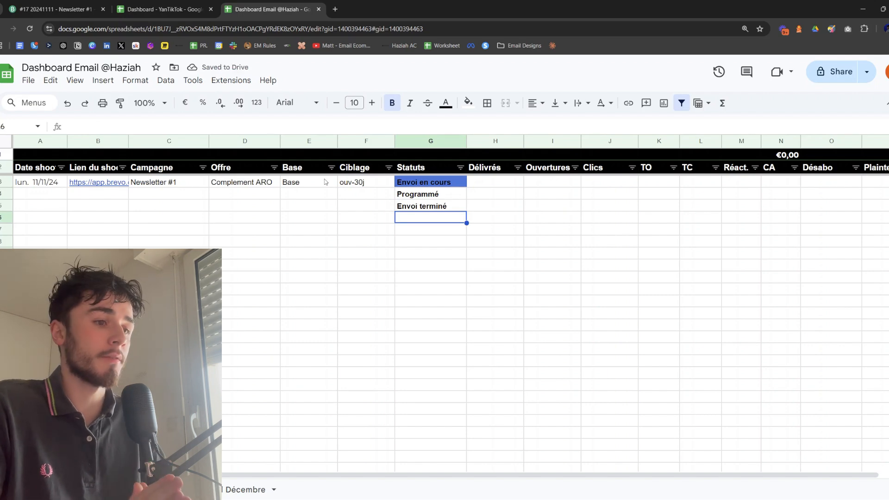
Try the status "A faire" in the cell below "Envoi terminé" and delete it again
key(Up)
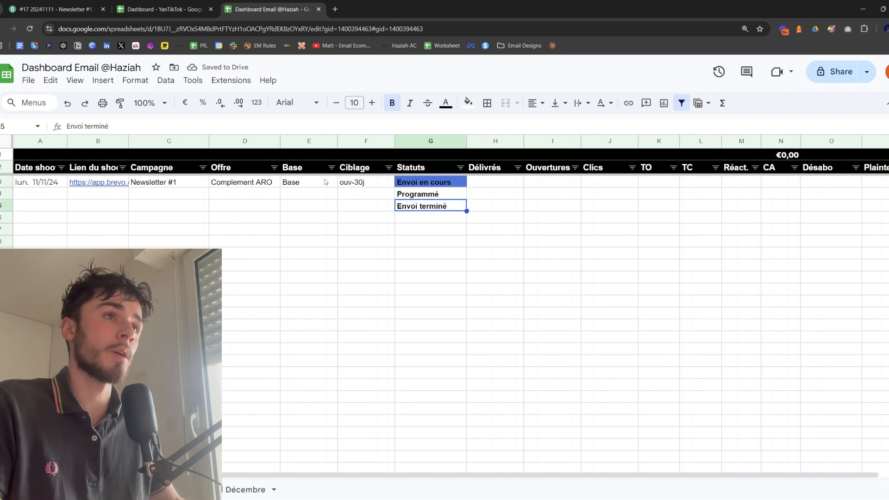
key(Down)
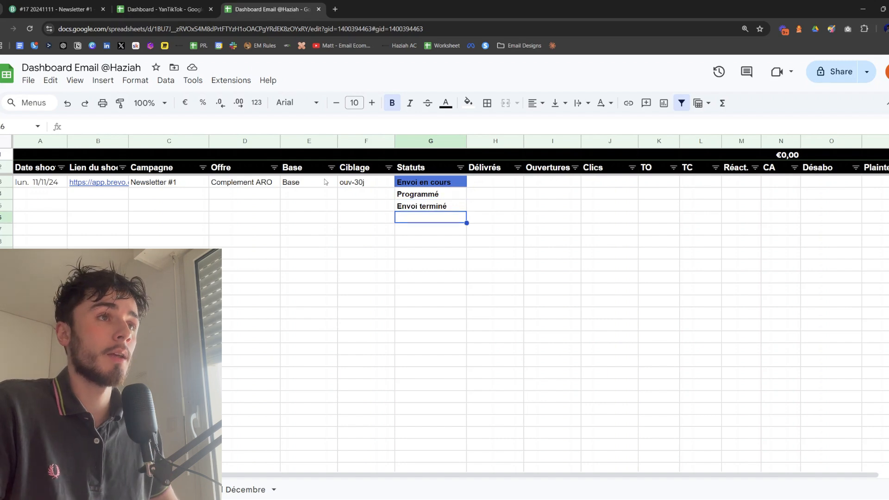
text(A faire)
key(Return)
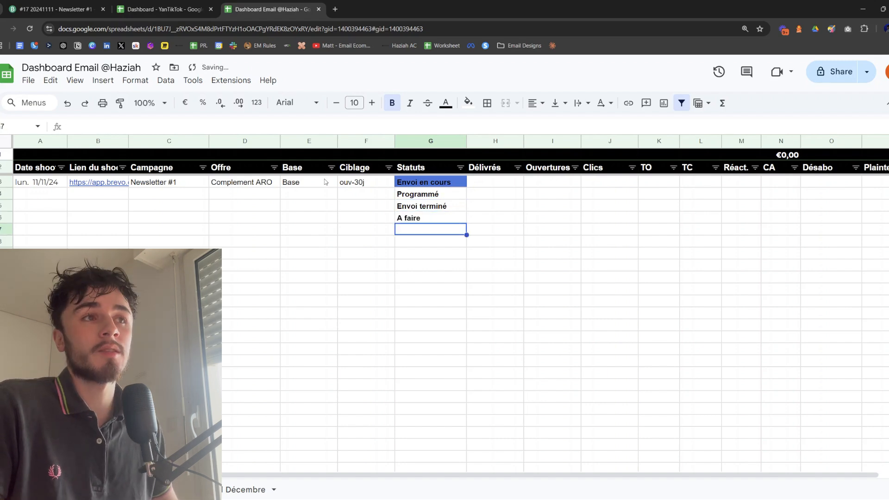
key(Up)
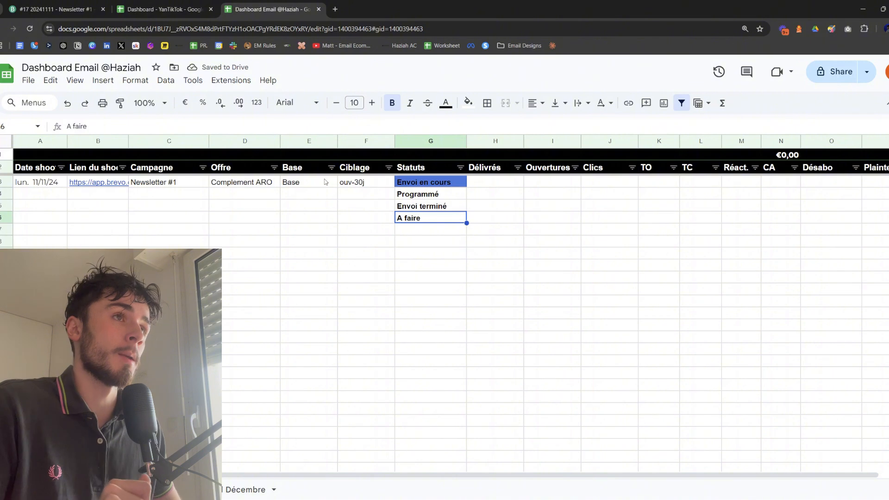
key(Delete)
key(Up)
key(Up)
key(Down)
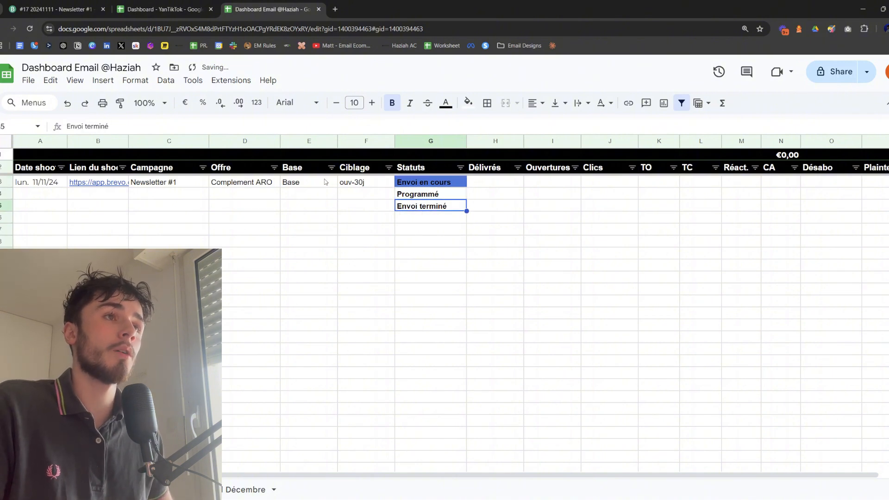
Clear the "Envoi terminé" and "Programmé" statuses from the two cells below "Envoi en cours"
key(Delete)
key(Up)
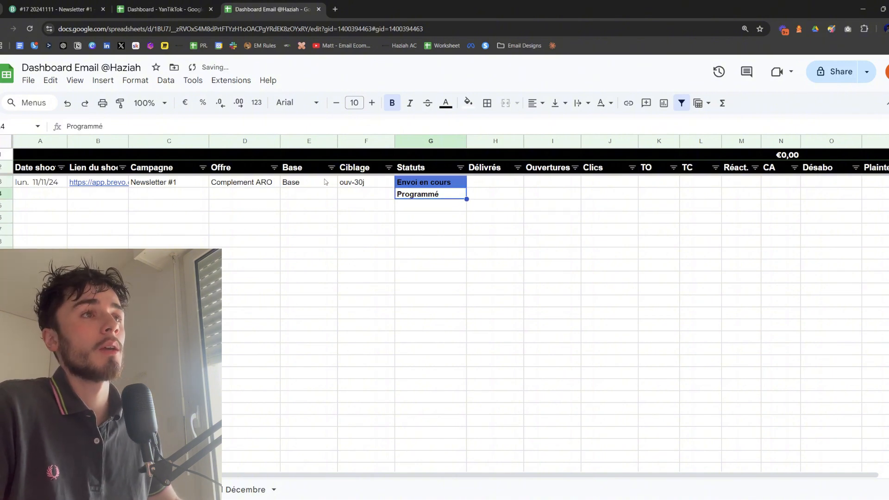
key(Delete)
key(Up)
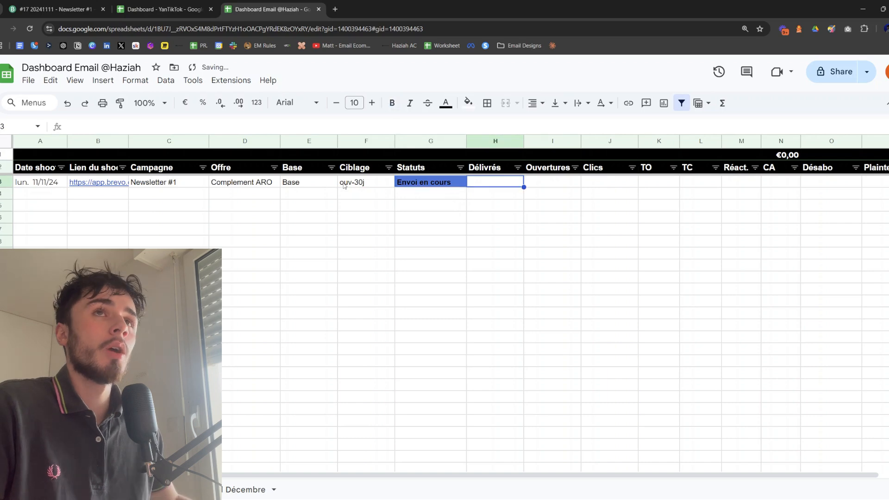
Copy the delivered count, 855, from the Brevo campaign report into the Délivrés cell of the Newsletter #1 row
click(69, 10)
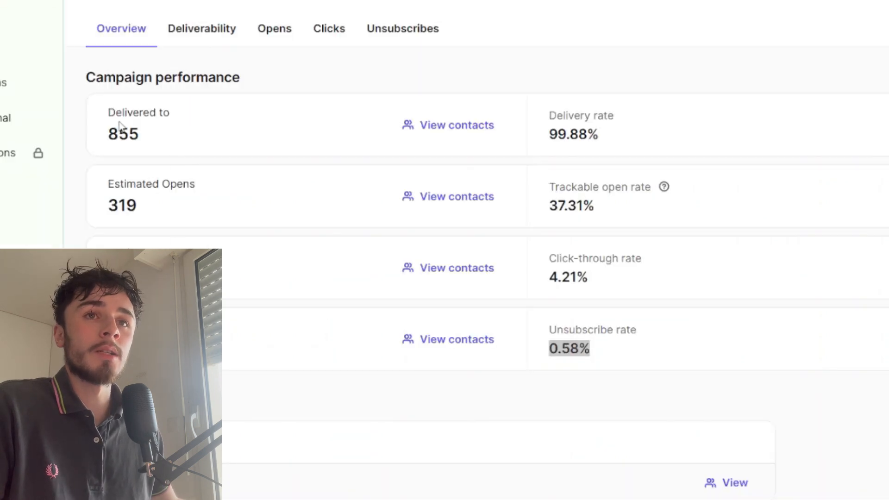
drag(108, 135, 139, 134)
key(ctrl+c)
click(273, 10)
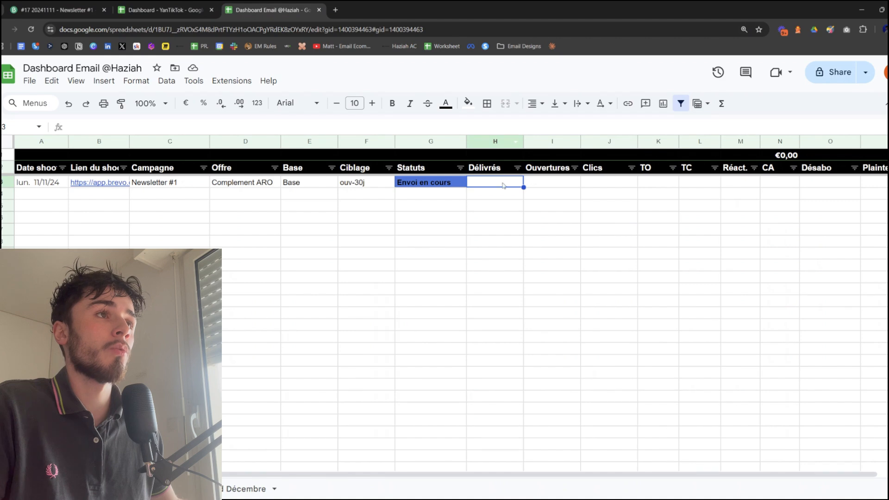
key(ctrl+v)
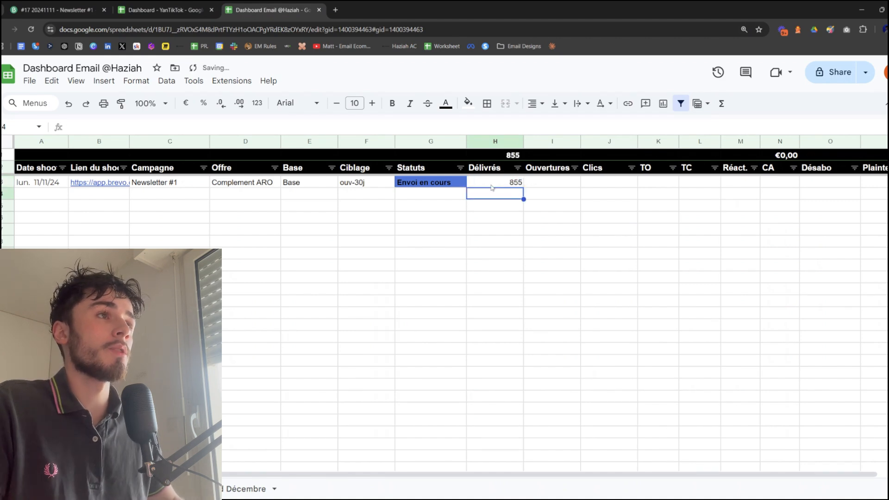
key(Tab)
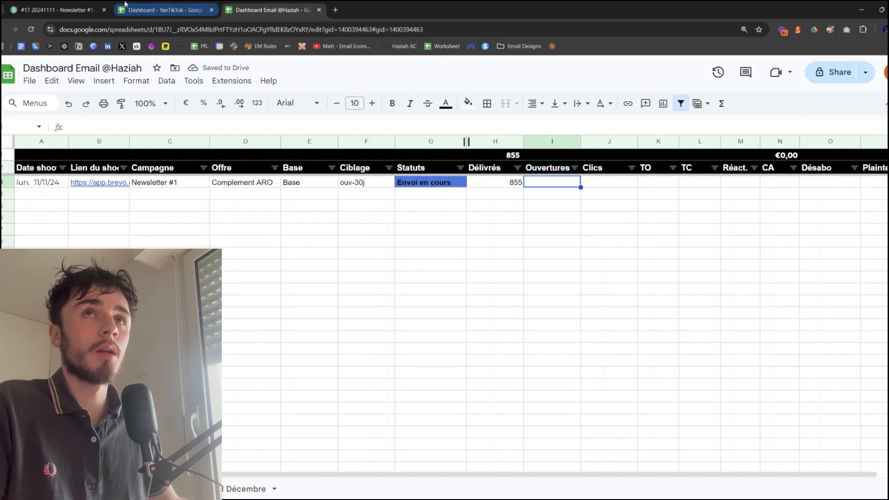
Fill in the Newsletter #1 row with the Brevo report's figures: 319 under Ouvertures and 36 under Clics
click(55, 10)
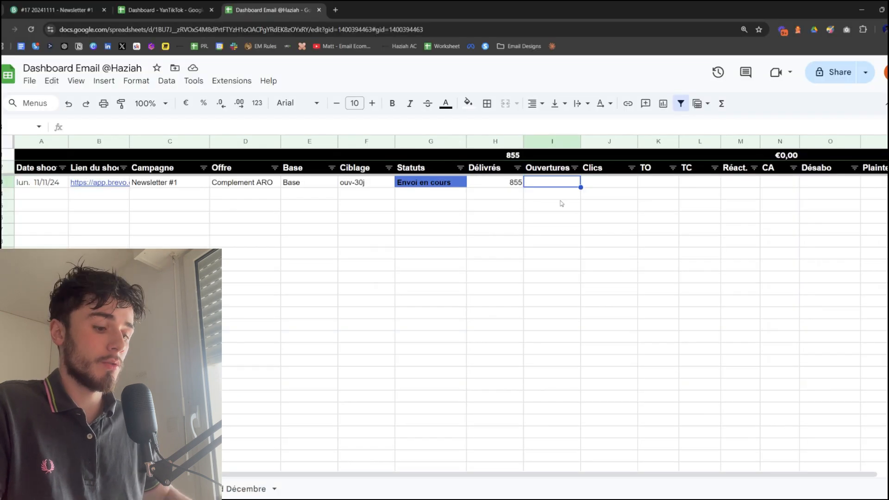
text(319)
key(Tab)
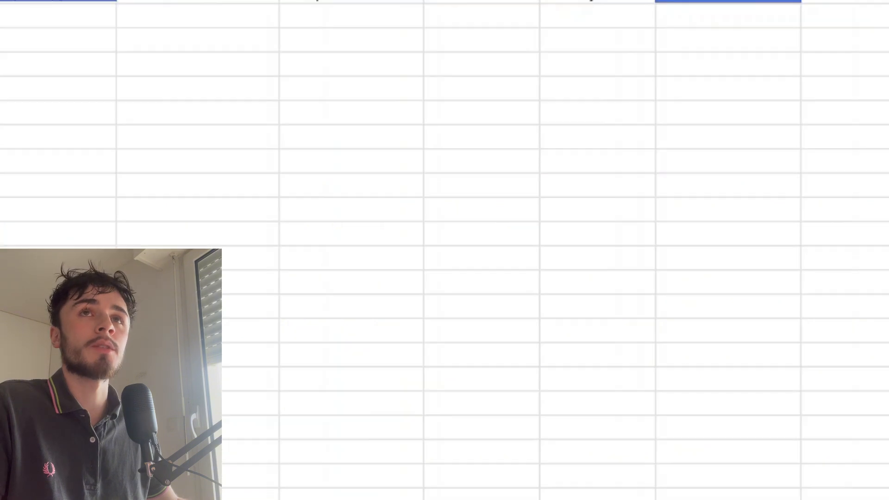
click(56, 10)
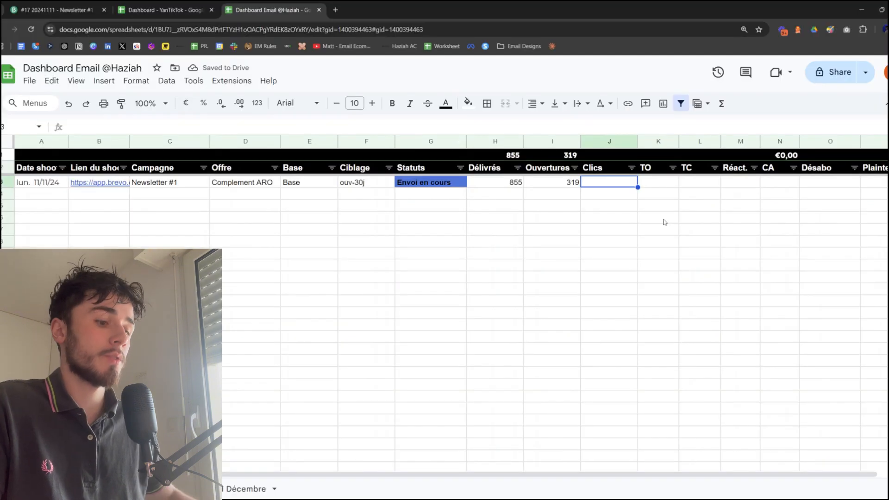
text(36)
key(Return)
key(Right)
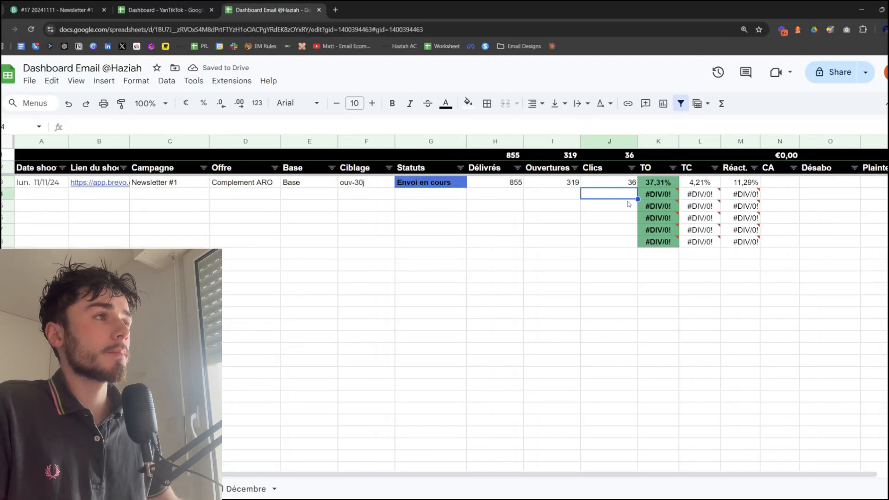
Examine the TO, TC and Réact. rate cells and the Ouvertures and Clics figures of the Newsletter #1 row
click(630, 205)
drag(648, 183, 736, 182)
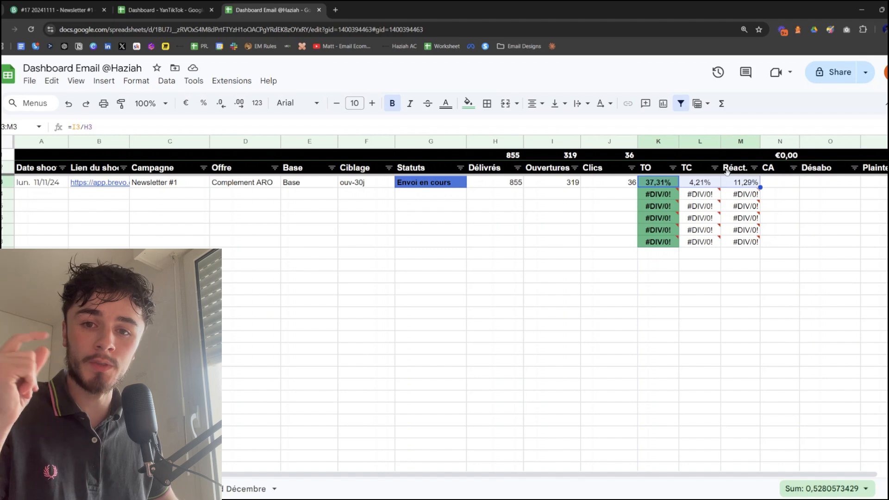
drag(658, 182, 662, 242)
click(709, 253)
click(690, 182)
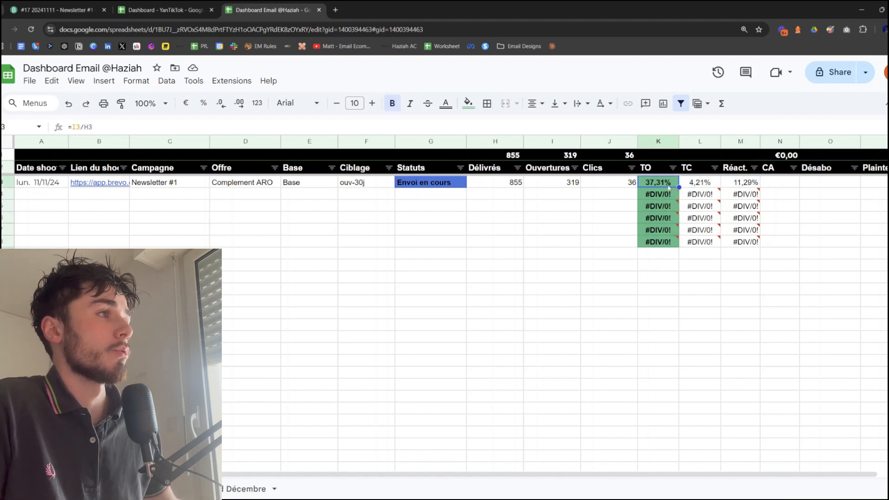
click(752, 184)
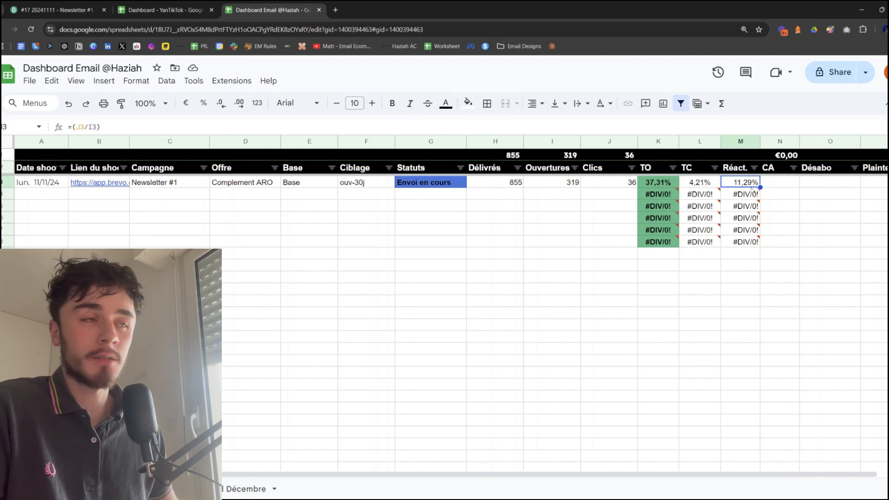
click(570, 185)
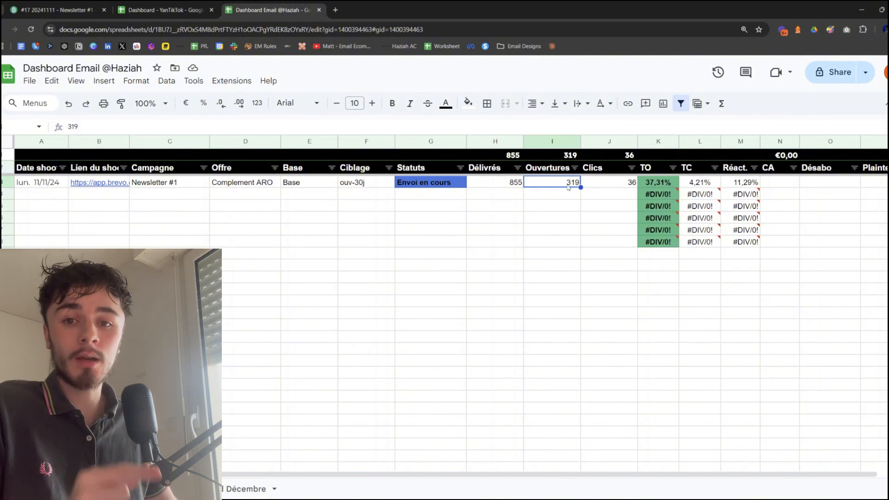
click(619, 183)
drag(749, 183, 745, 242)
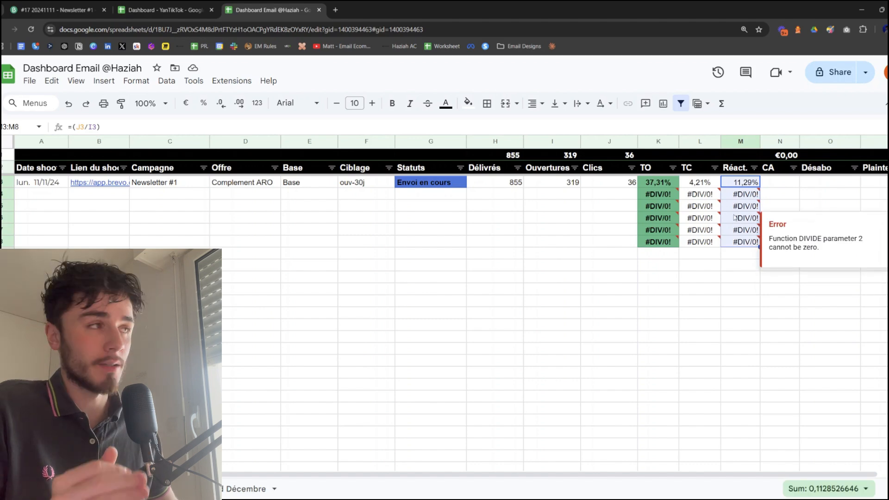
Enter revenue of 893€ in the CA cell of the Newsletter #1 row
click(790, 185)
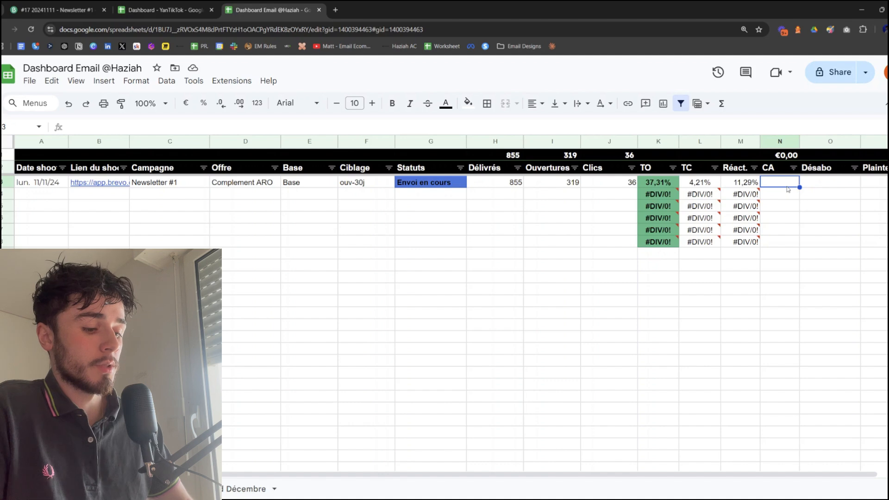
text(800)
text(3€)
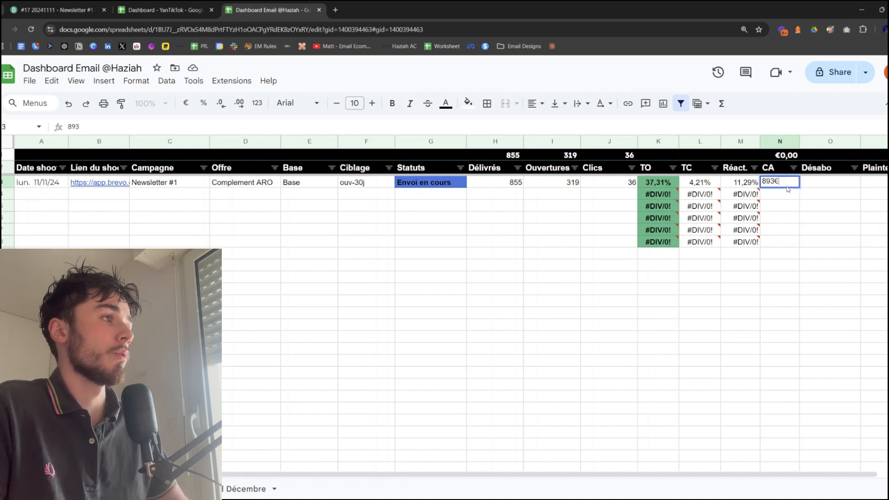
key(Return)
key(Up)
key(Right)
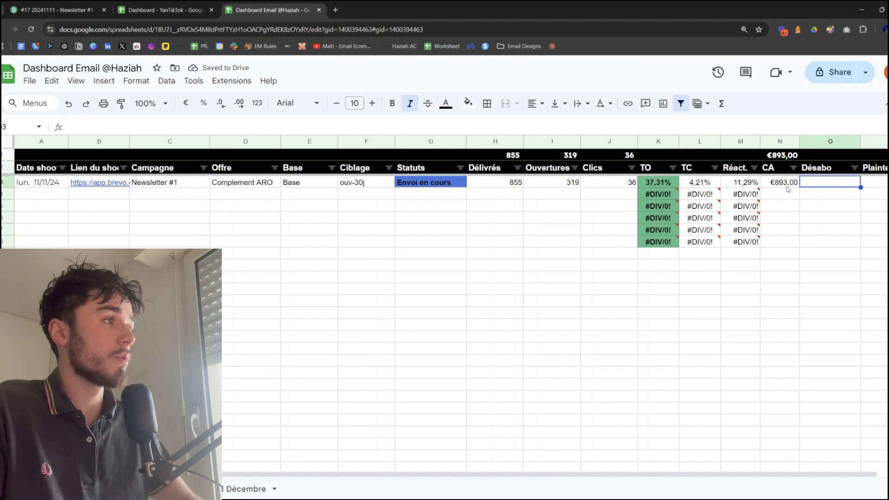
Fill in the Newsletter #1 row with 5 under Désabo and 0 under Plainte
text(5)
key(Tab)
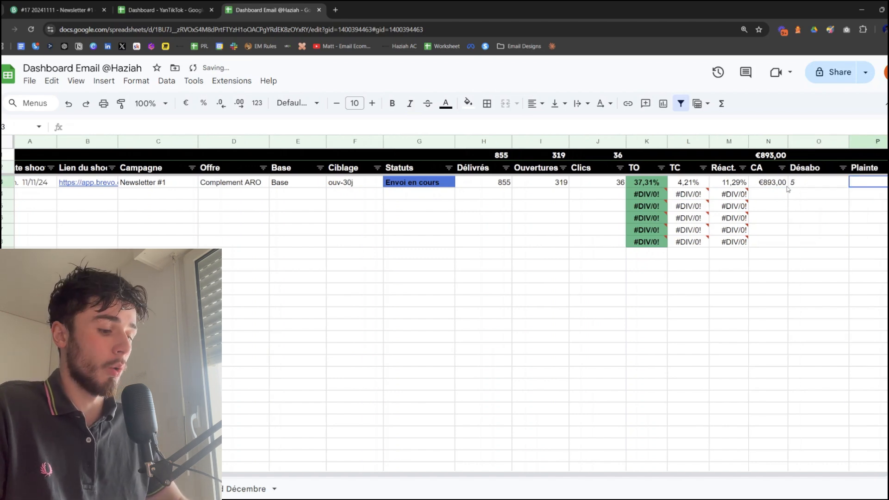
key(Down)
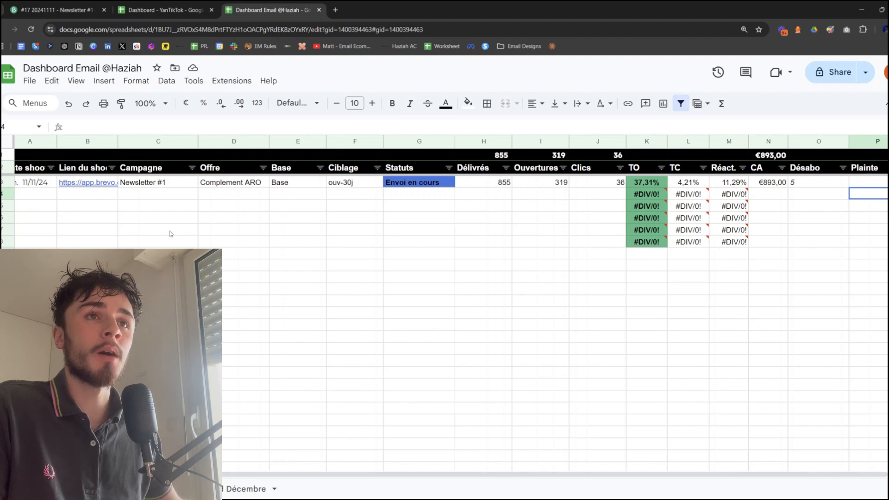
Start a second campaign row with the shoot date 12/11/24 and the same Brevo report link as the Newsletter #1 row
key(ctrl+minus)
click(23, 181)
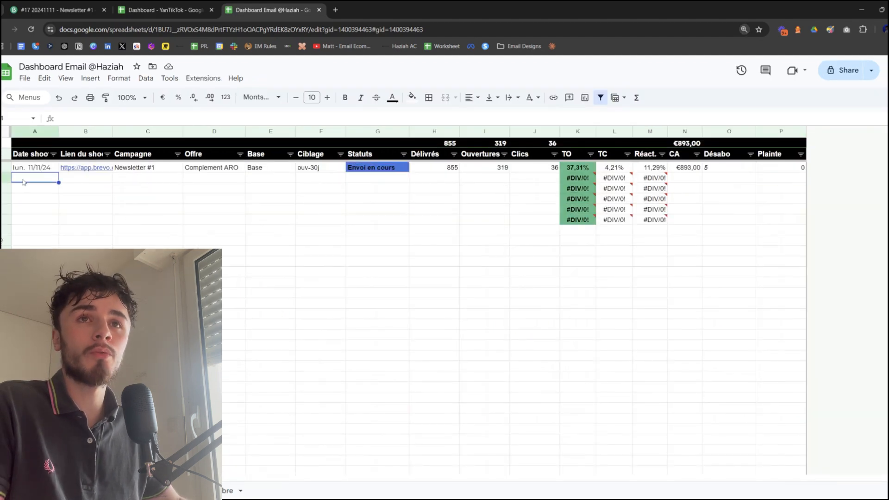
double_click(23, 181)
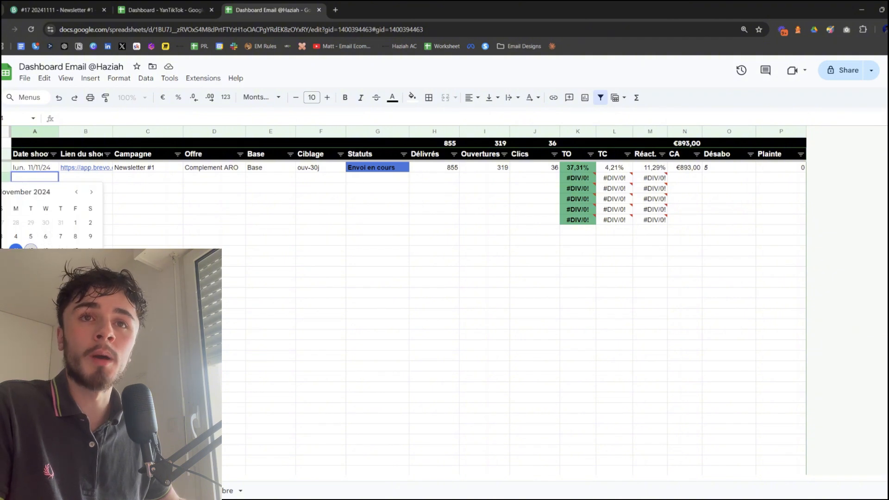
click(31, 251)
click(88, 179)
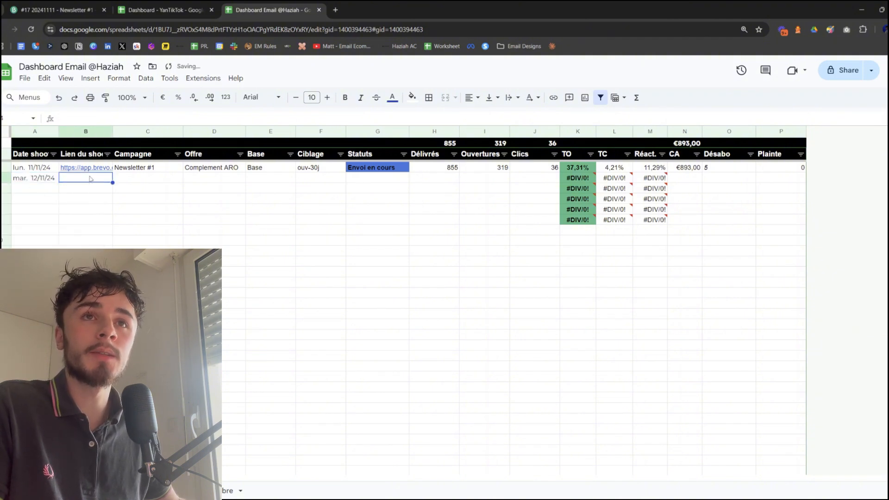
click(94, 170)
click(96, 177)
text(https://app.brevo.com/marketing-reports/email/17/overview)
key(Tab)
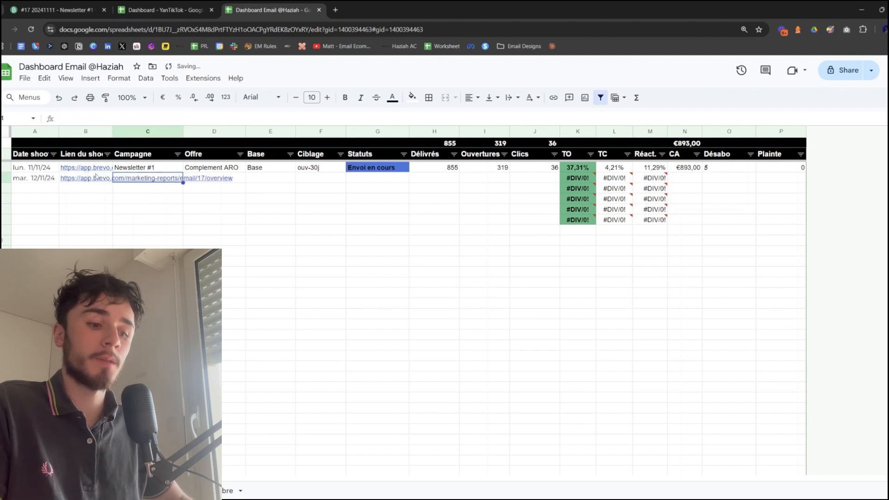
Fill in the second row with "Newsletter #2" under Campagne and "Complement PLO" under Offre
text(Newsl)
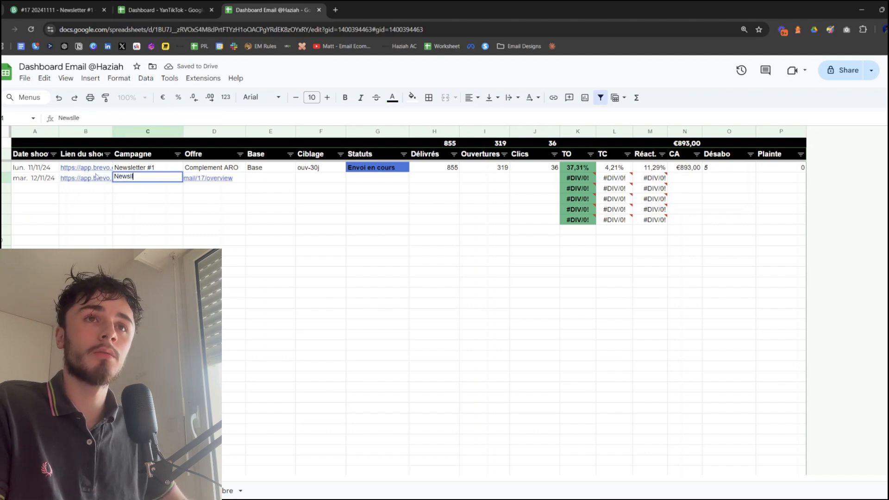
text(etter #2)
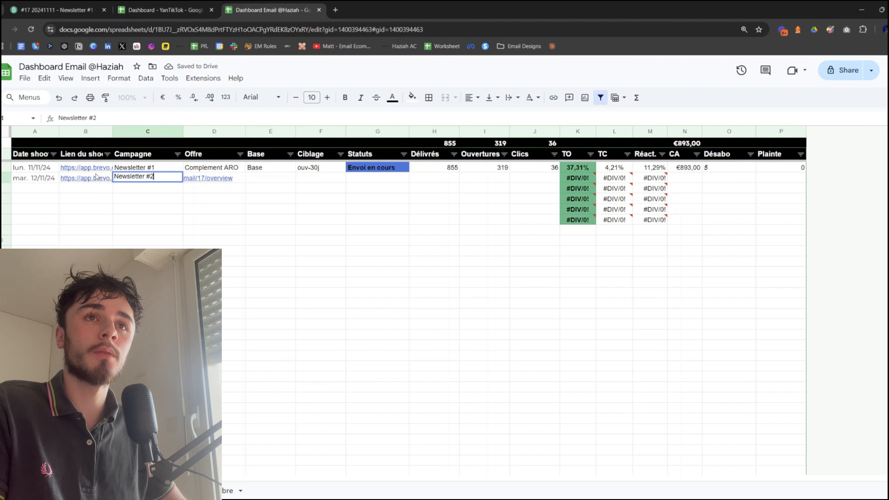
key(Tab)
text(Complem)
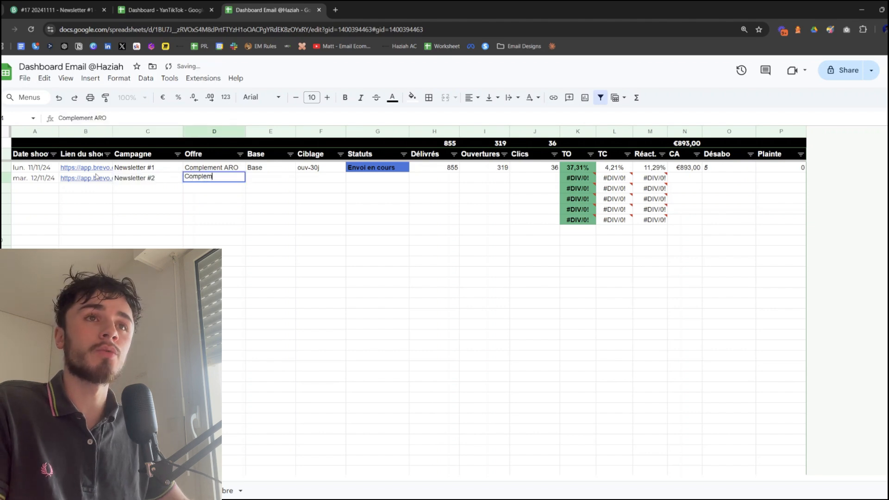
text(ent PLO)
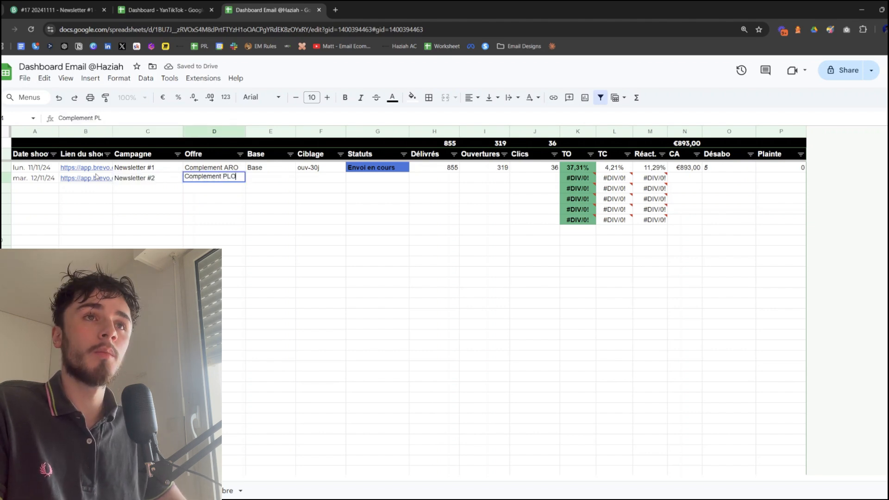
key(Return)
Set Base to "Base 2" in the Newsletter #2 row and to "Base 1" in the Newsletter #1 row
key(Right)
key(Right)
key(Up)
text(Base 2)
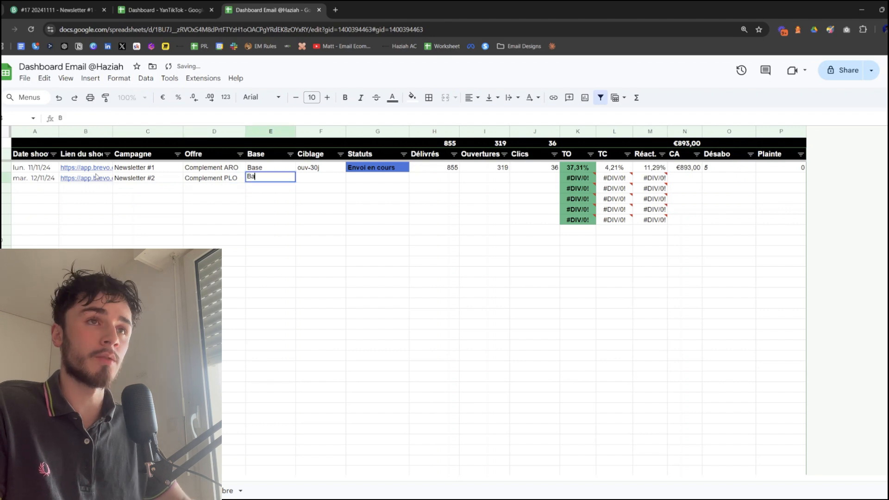
key(Return)
key(Up)
key(Up)
key(Return)
text(1)
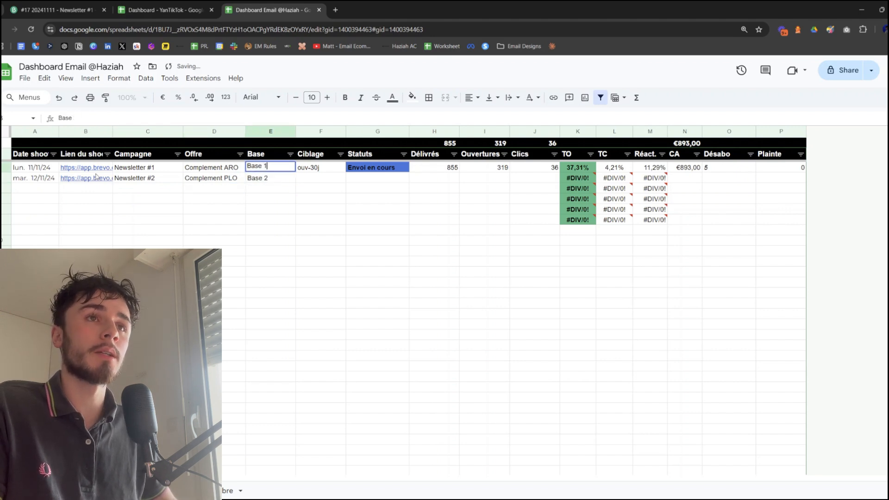
key(Return)
Fill in the Newsletter #2 row with "ouv-10j" under Ciblage and "Programmé" under Statuts
key(Right)
text(ouv-)
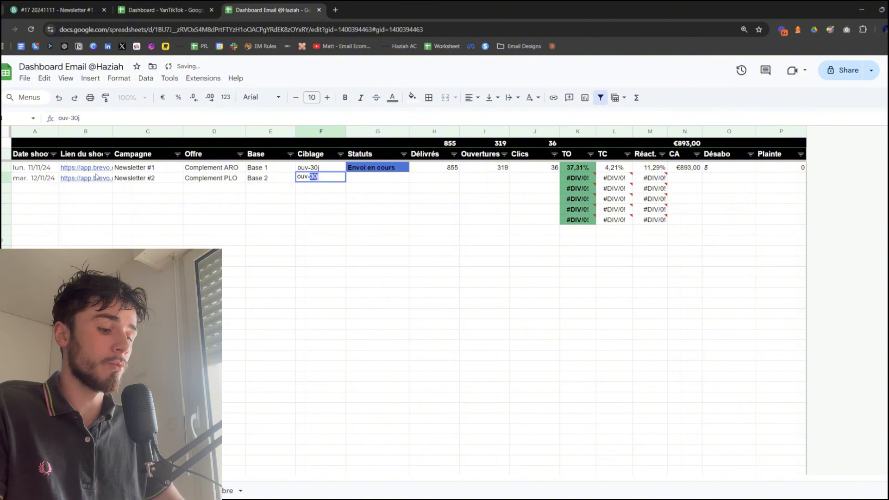
text(10j)
key(Return)
key(Up)
key(Right)
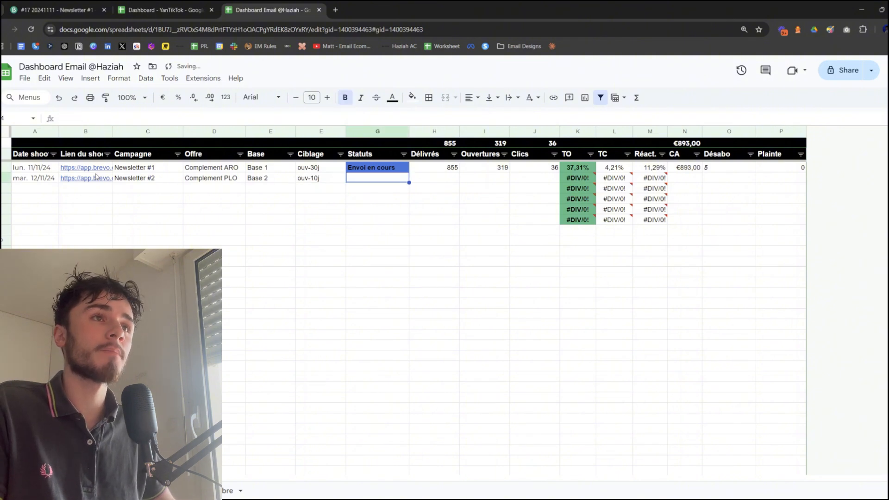
text(Programmé)
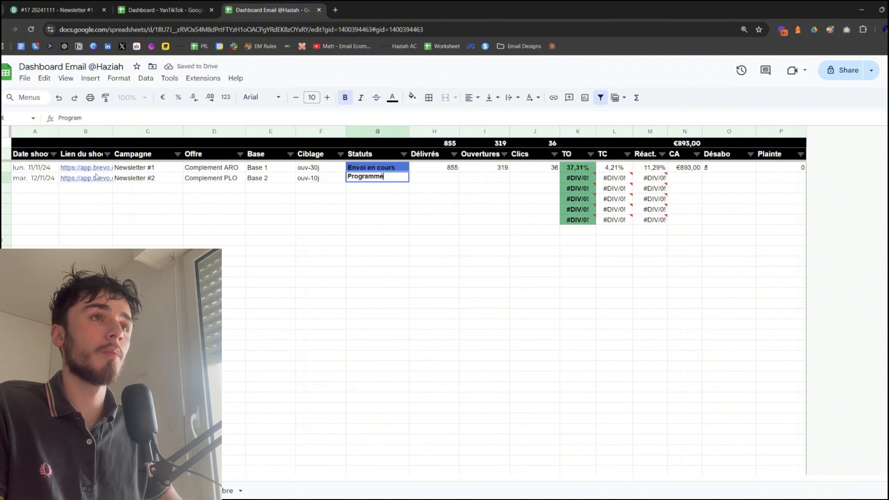
key(Return)
Enter 1400 in the Délivrés cell of the Newsletter #2 row
key(Right)
key(Up)
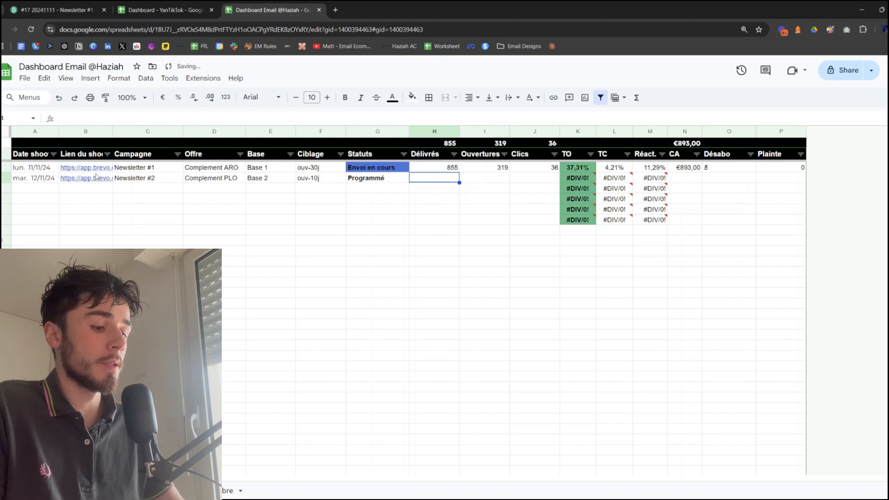
text(1400)
key(Return)
key(Up)
key(Right)
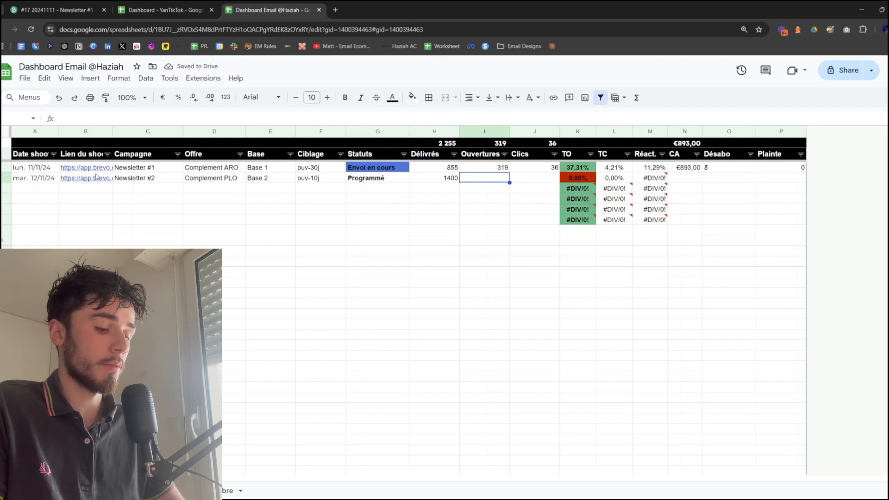
Enter 570 in the Ouvertures cell of the Newsletter #2 row
text(864)
key(Return)
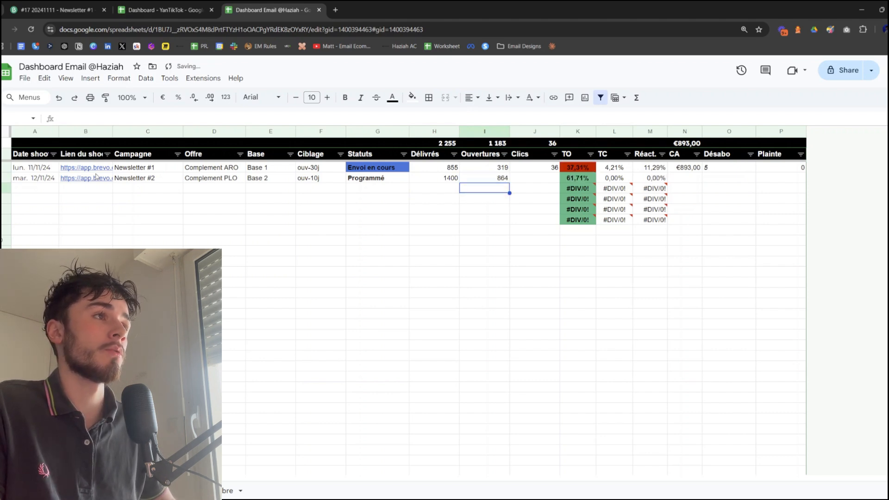
key(Up)
key(Delete)
text(570)
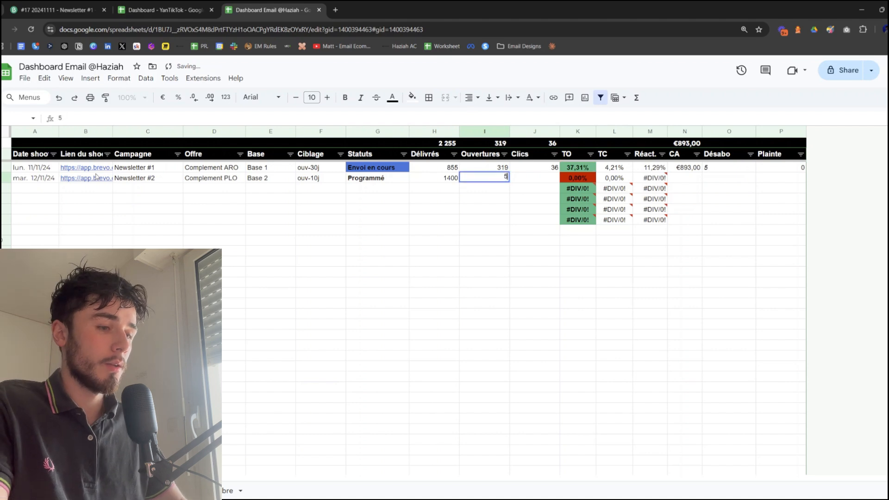
key(Return)
Enter 85 in the Clics cell of the Newsletter #2 row
key(Up)
key(Right)
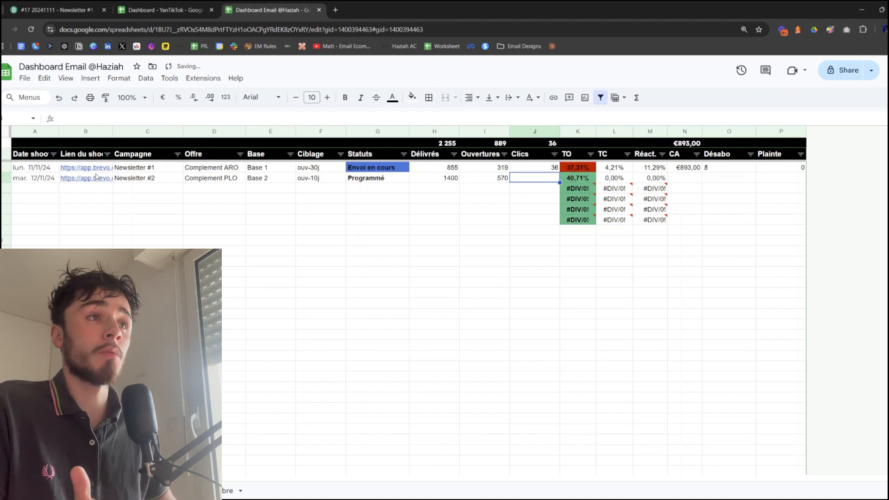
text(85)
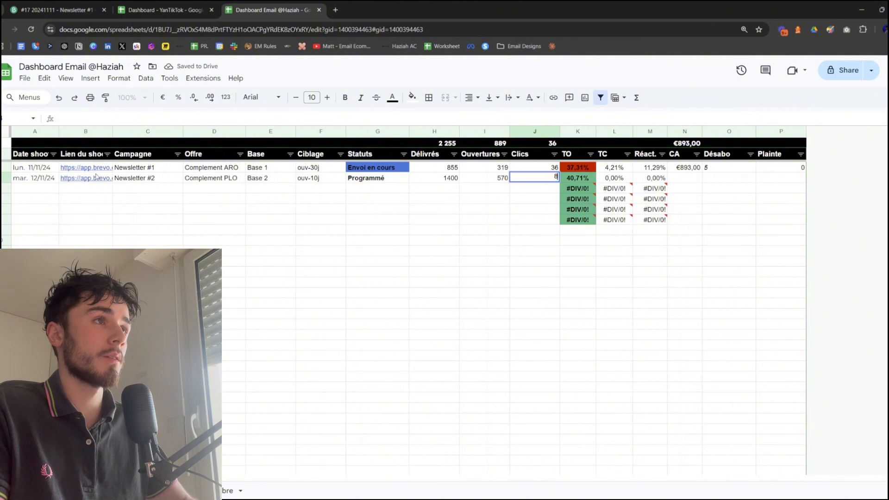
key(Return)
key(Up)
key(Right)
key(Right)
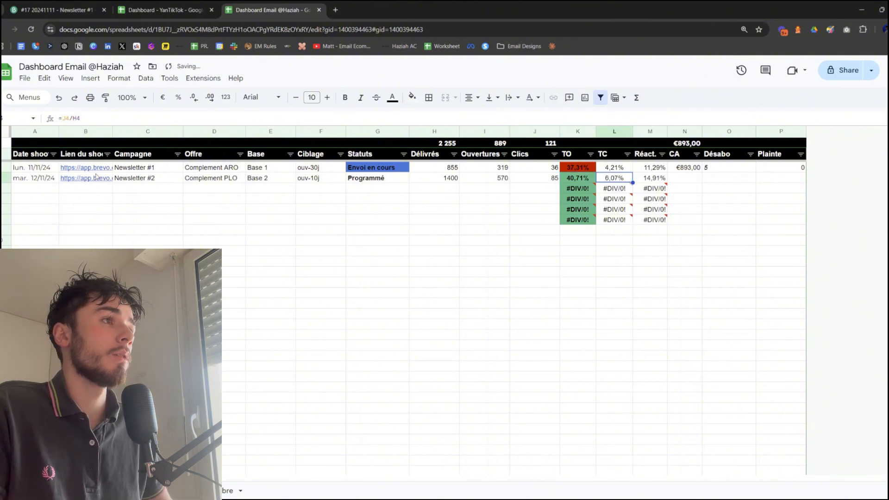
Replace the Clics value of the Newsletter #2 row with 69
key(Left)
key(Left)
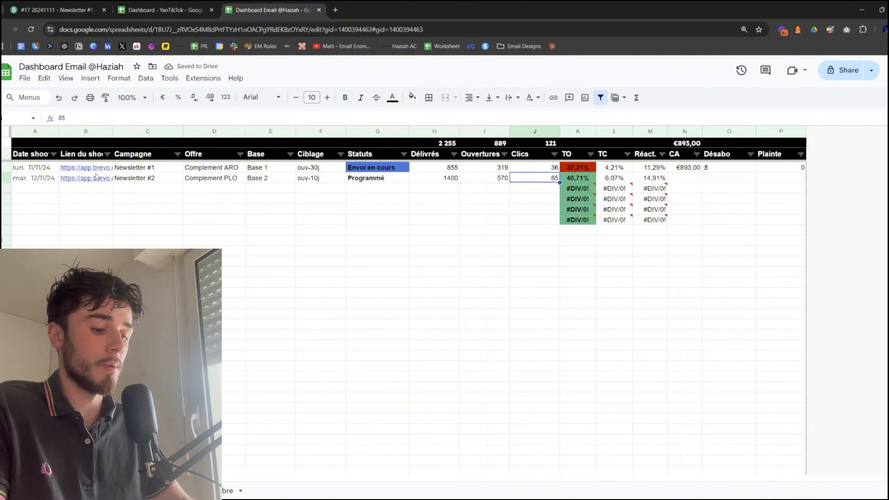
text(69)
key(Return)
Enter 983 in the CA cell of the Newsletter #2 row
key(Up)
key(Right)
key(Right)
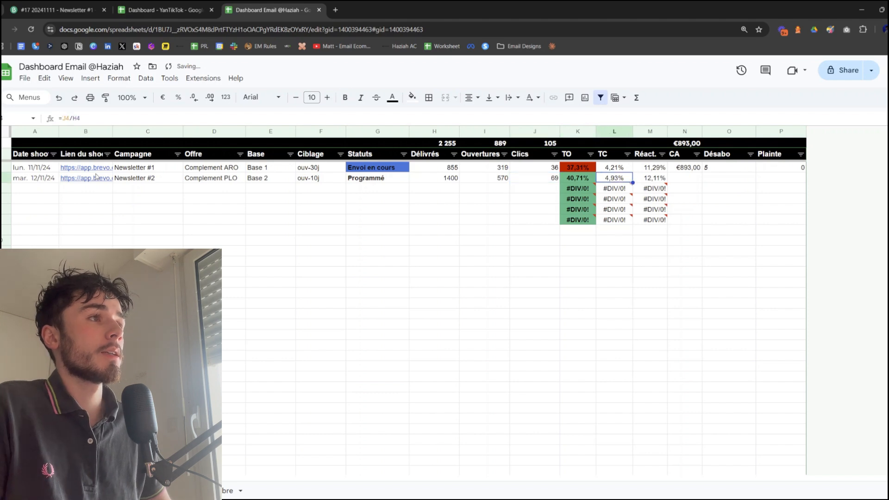
key(Right)
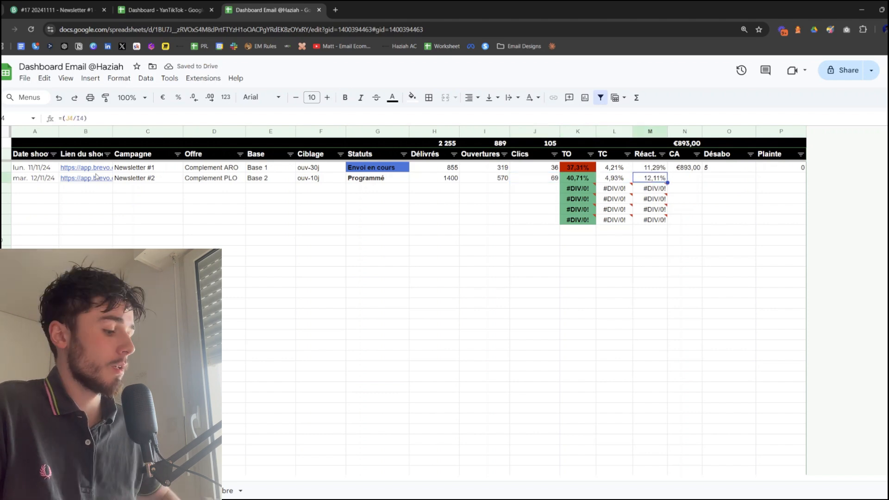
key(Right)
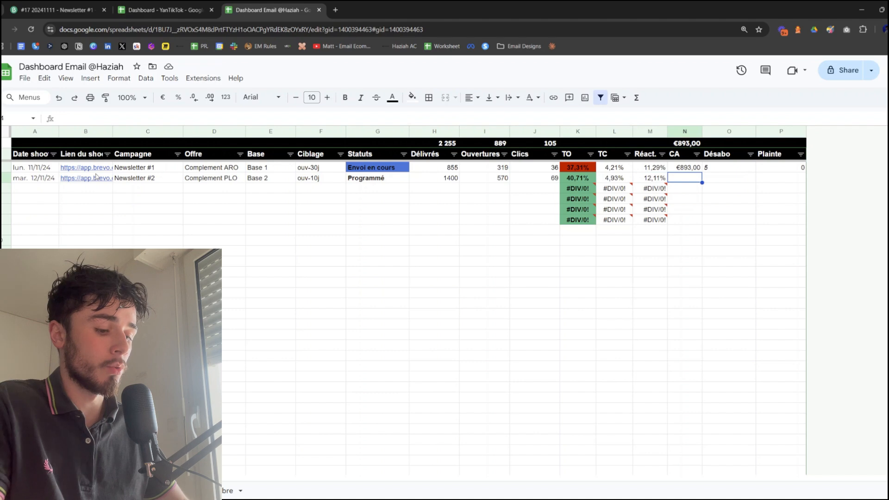
text(983)
key(Return)
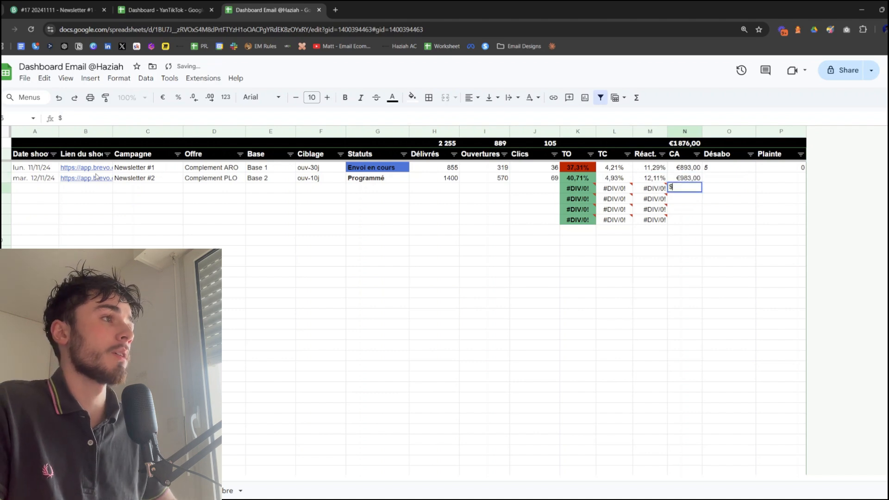
Fill in the Newsletter #2 row with 4 under Désabo and 0 under Plainte
key(Up)
key(Right)
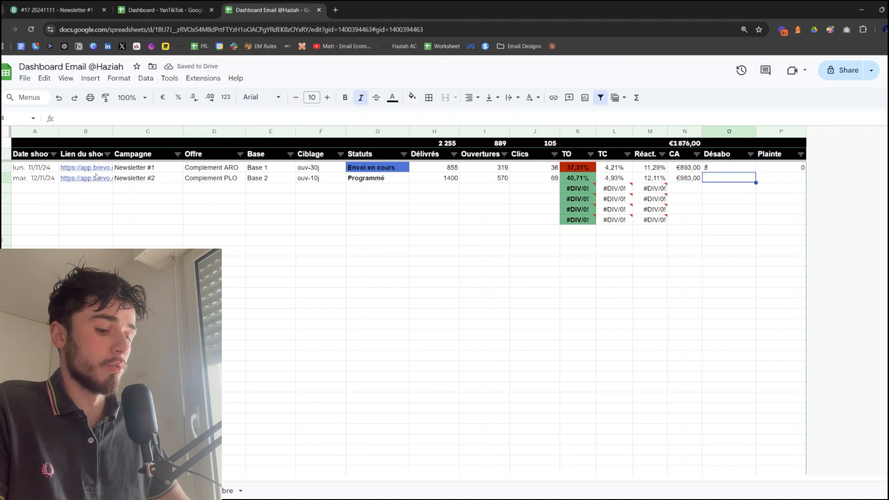
text(4)
key(Return)
key(Up)
key(Right)
text(0)
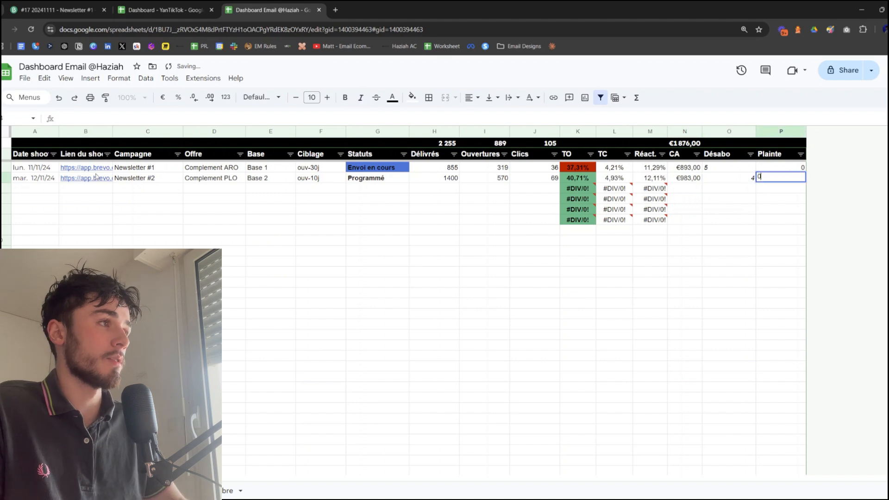
key(Return)
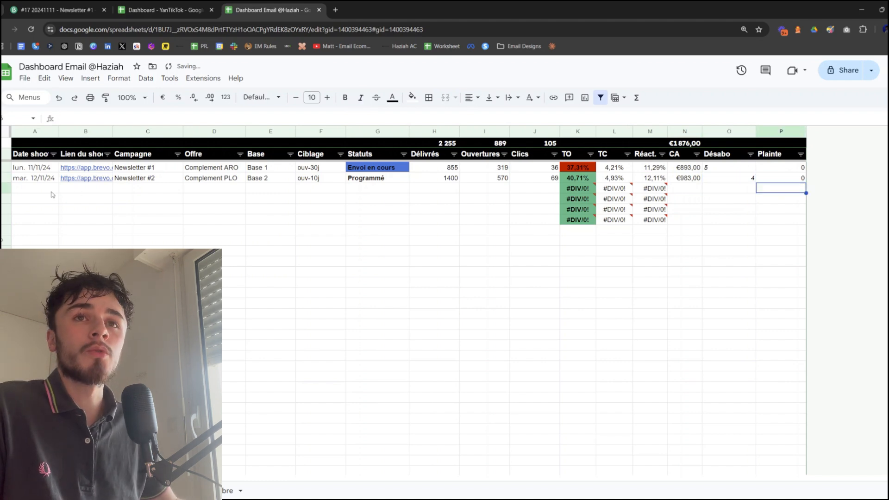
drag(52, 193, 550, 428)
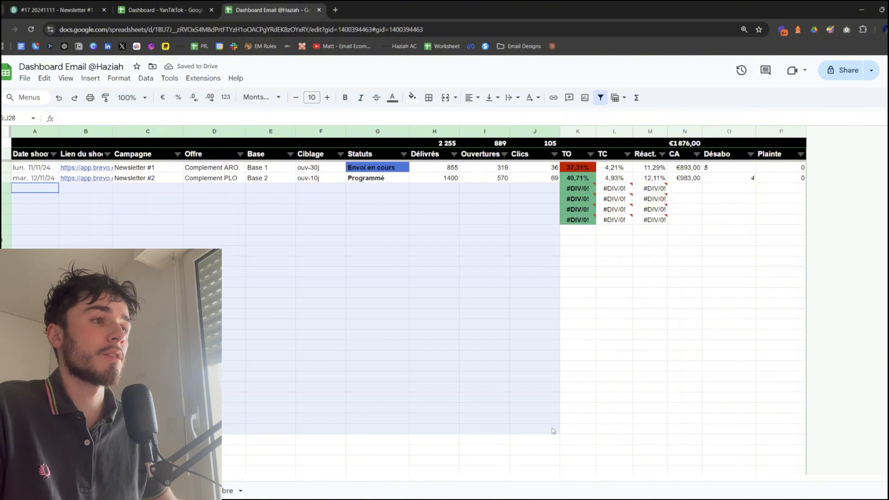
click(550, 428)
click(660, 263)
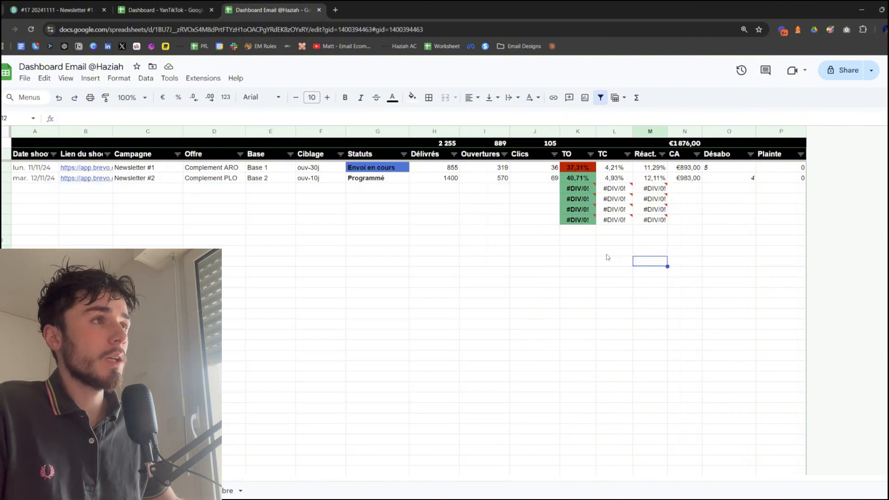
drag(574, 168, 576, 194)
click(576, 240)
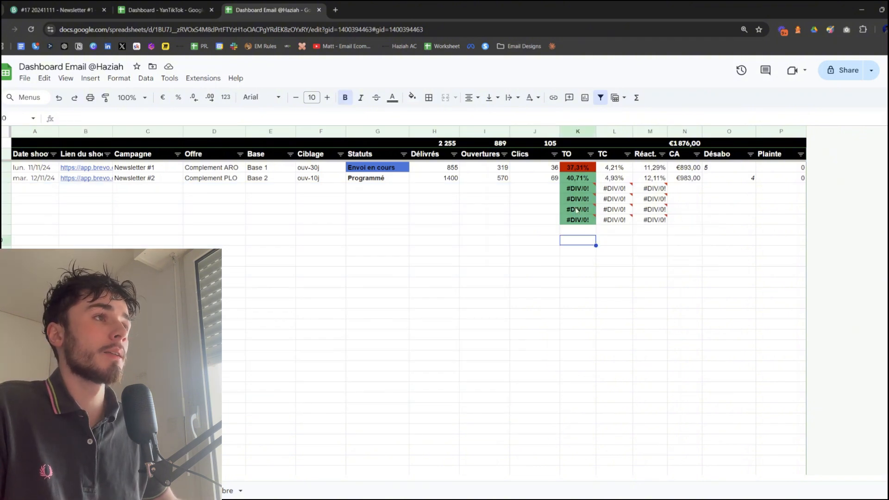
click(574, 184)
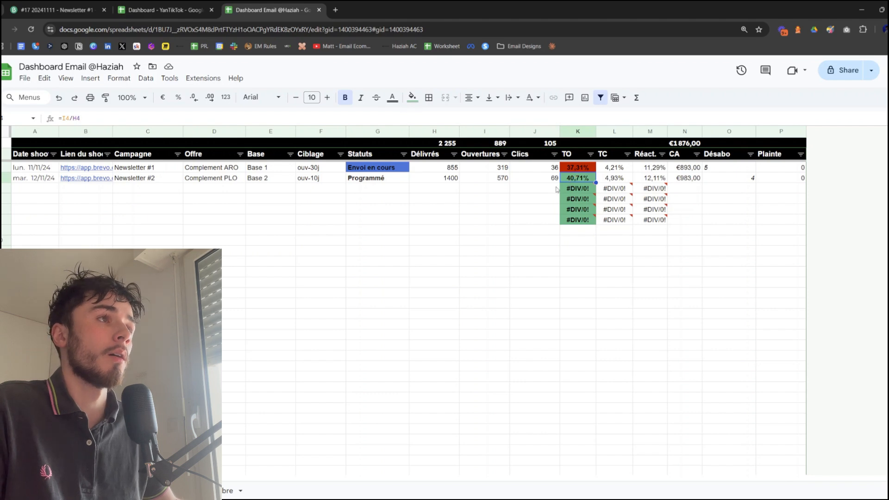
drag(556, 189, 516, 201)
click(598, 244)
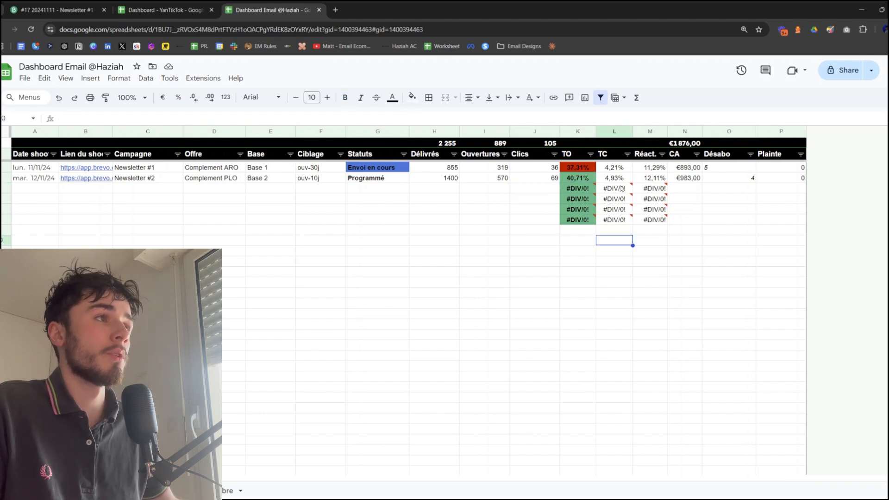
click(644, 262)
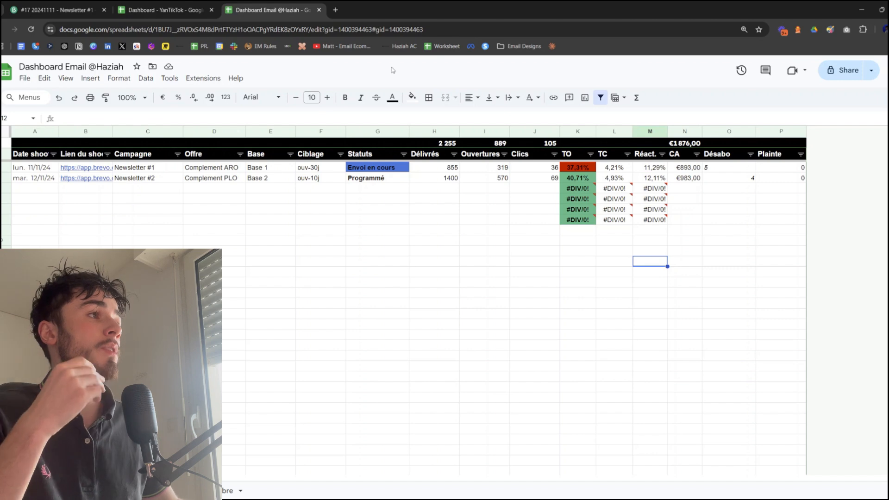
drag(694, 180, 33, 169)
click(680, 179)
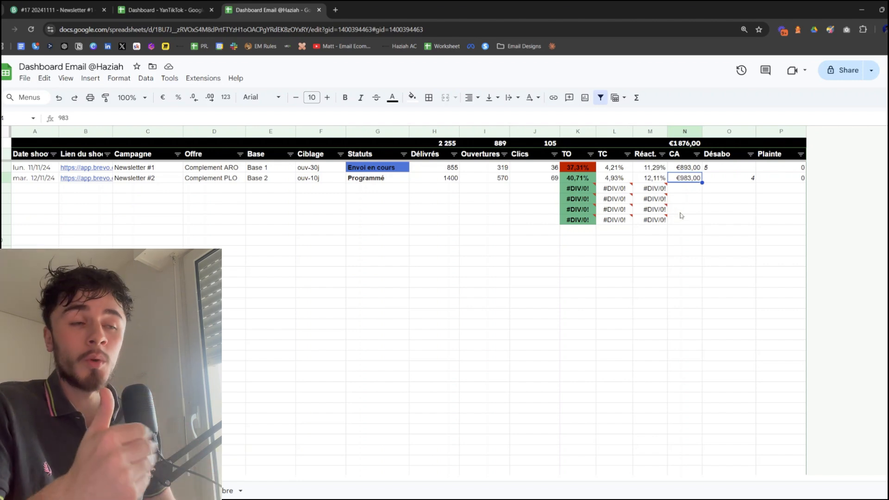
Enter 200 in the CA cell of the empty row directly below Newsletter #2
click(688, 191)
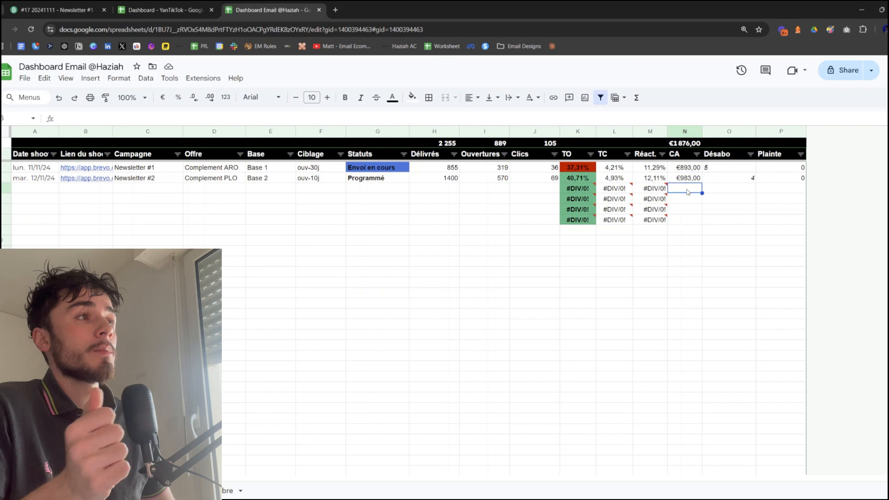
double_click(688, 191)
text(200)
key(Return)
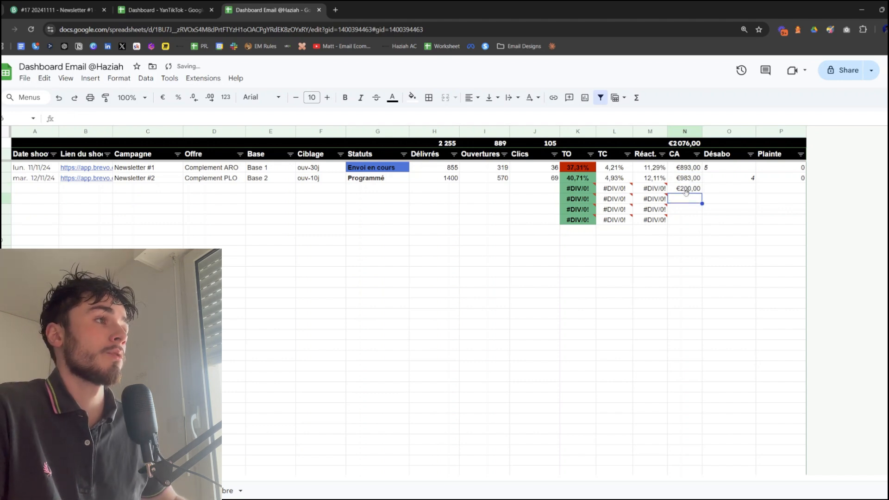
click(687, 193)
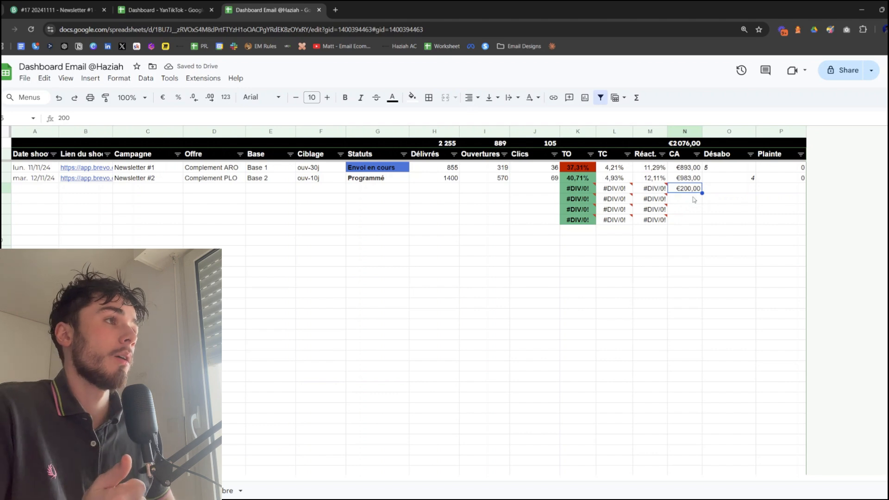
click(695, 200)
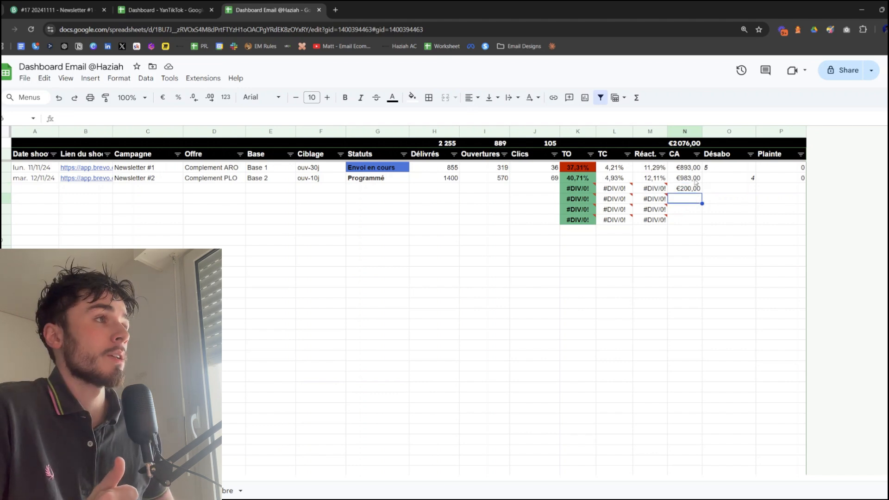
drag(690, 178, 654, 181)
click(681, 210)
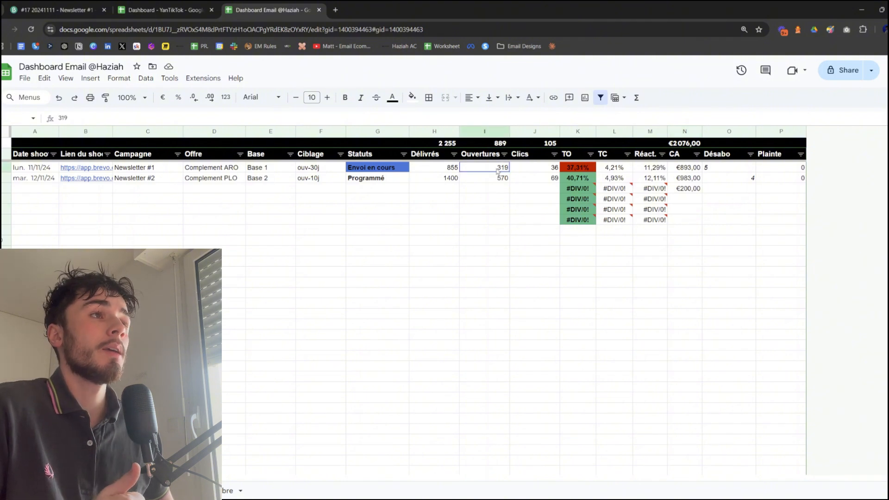
drag(496, 167, 498, 220)
drag(574, 178, 578, 222)
click(577, 241)
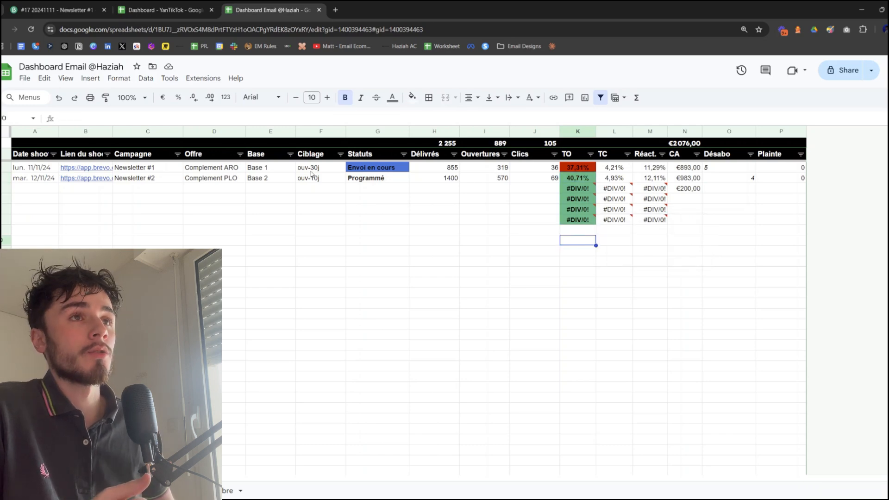
drag(310, 168, 313, 179)
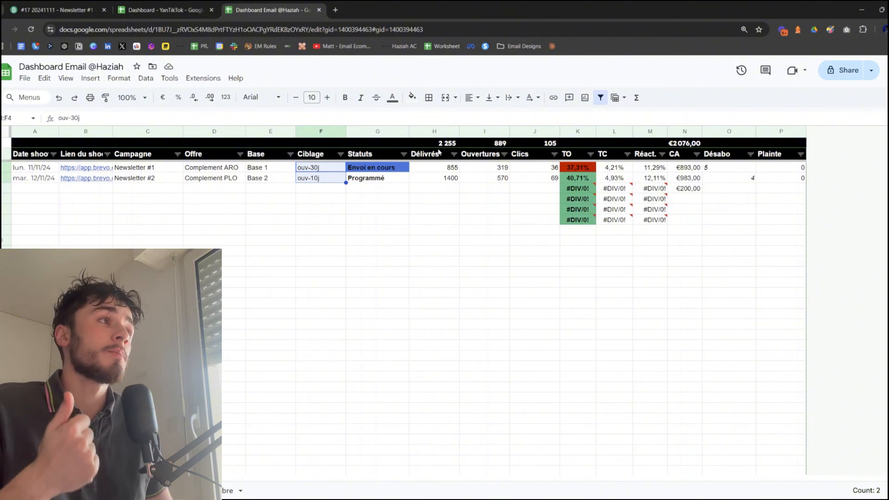
Left-align the Désabo value in the Newsletter #2 row
click(738, 180)
key(ctrl+shift+l)
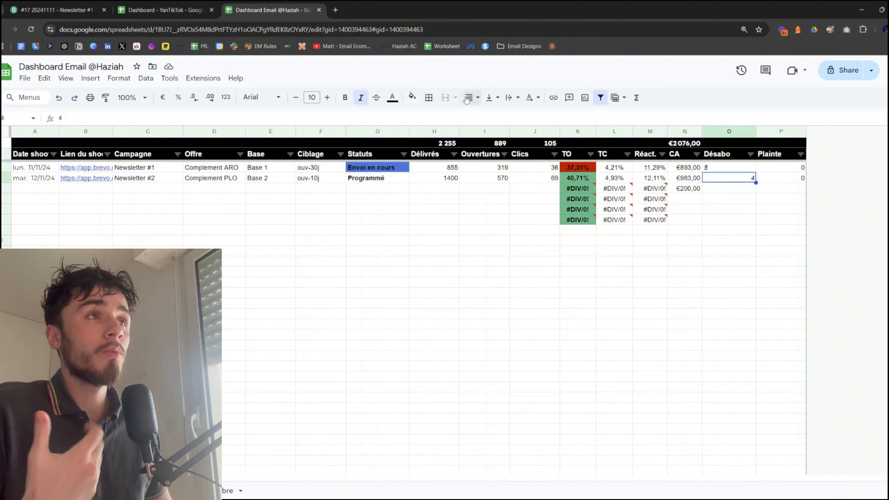
click(746, 253)
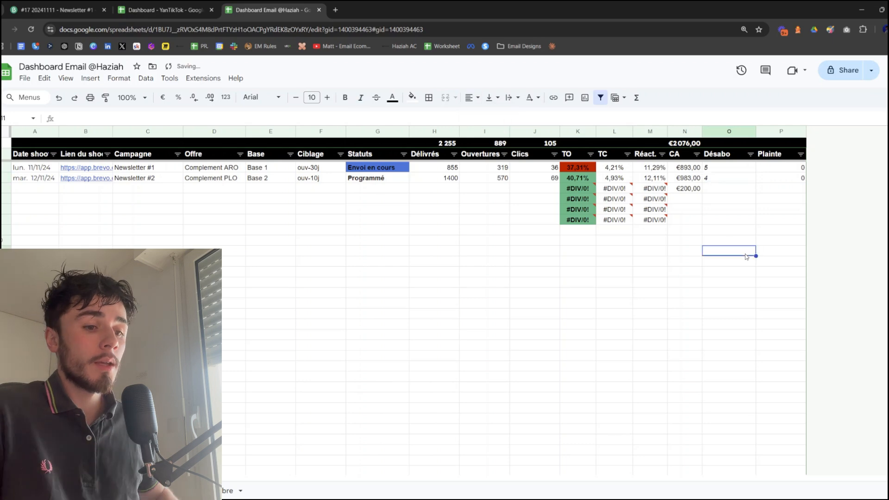